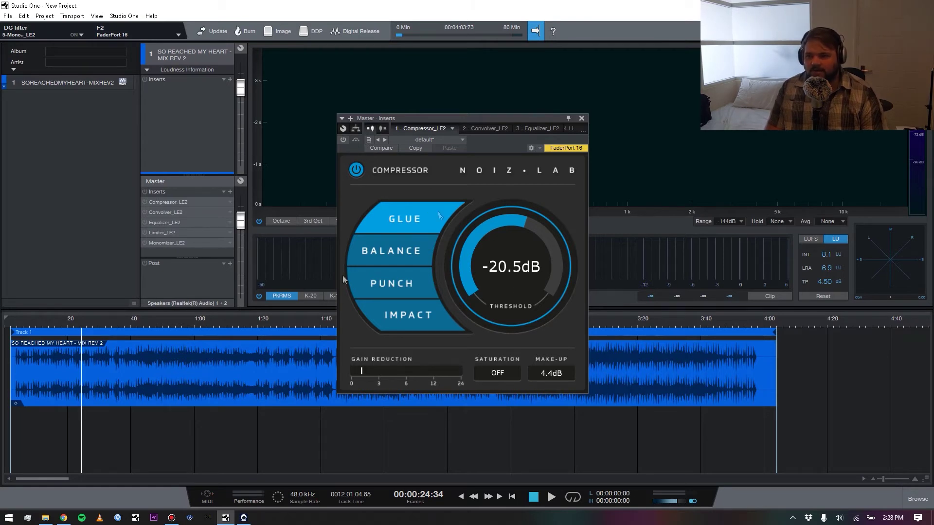
Step: Reposition the compressor window, place the playhead at about 0:55, and set the compressor's threshold to 0.0 dB
left_click_drag(437, 118, 566, 127)
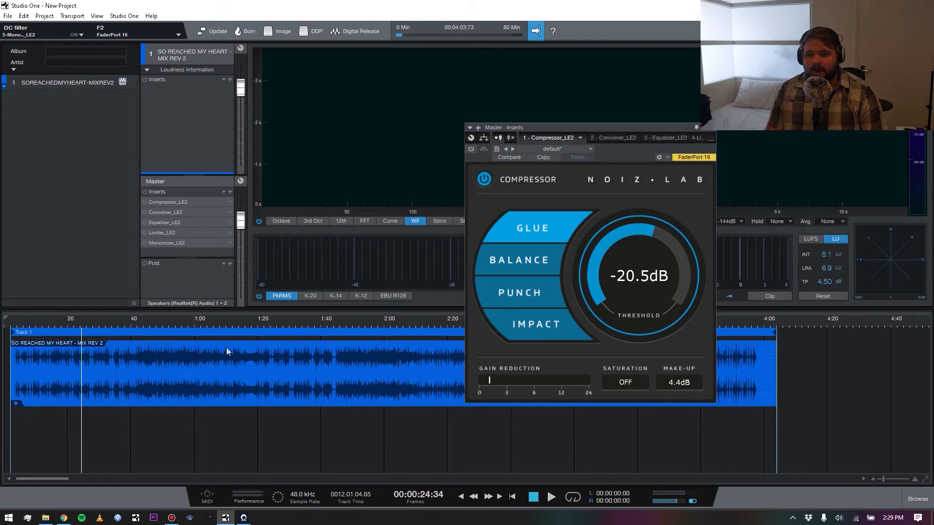
left_click(181, 324)
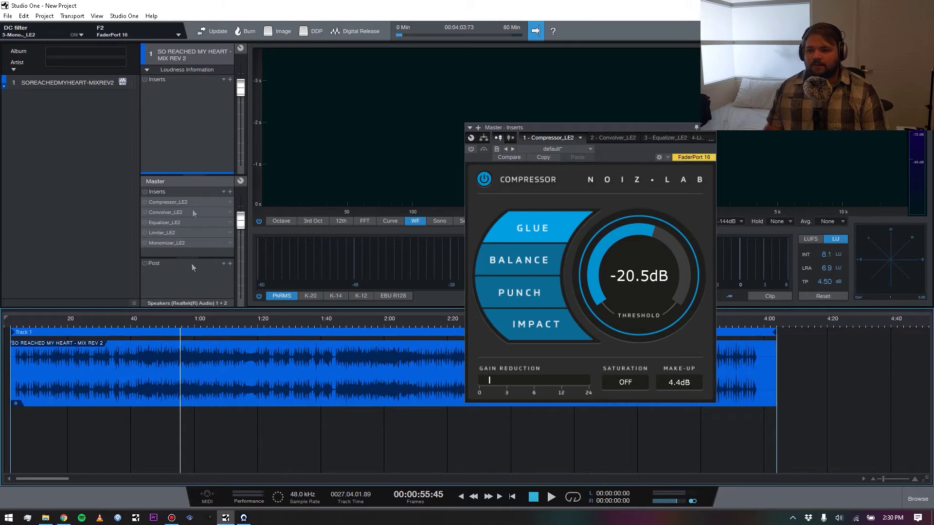
left_click_drag(597, 130, 499, 141)
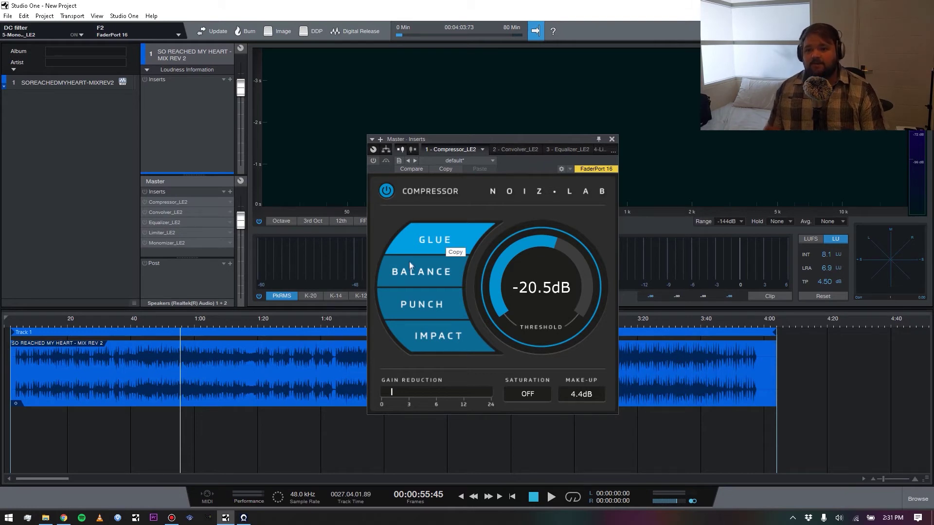
left_click_drag(553, 250, 554, 204)
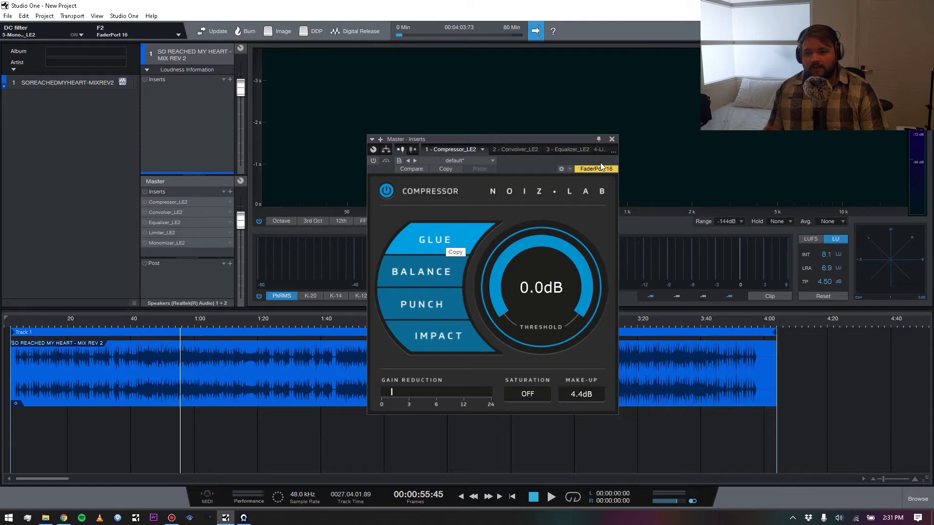
Step: Enable the compressor insert on the master channel and set its make-up gain to 2.9 dB
left_click(145, 202)
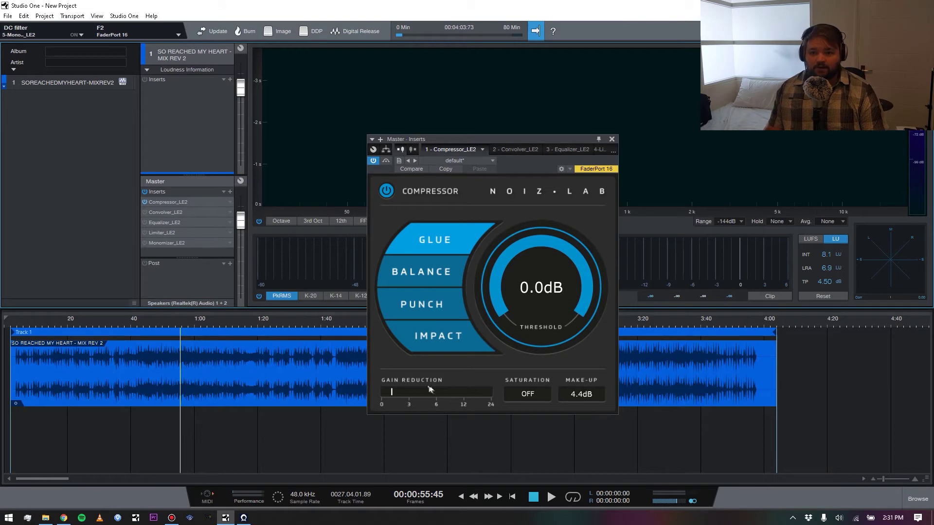
scroll(588, 396, "down", 2)
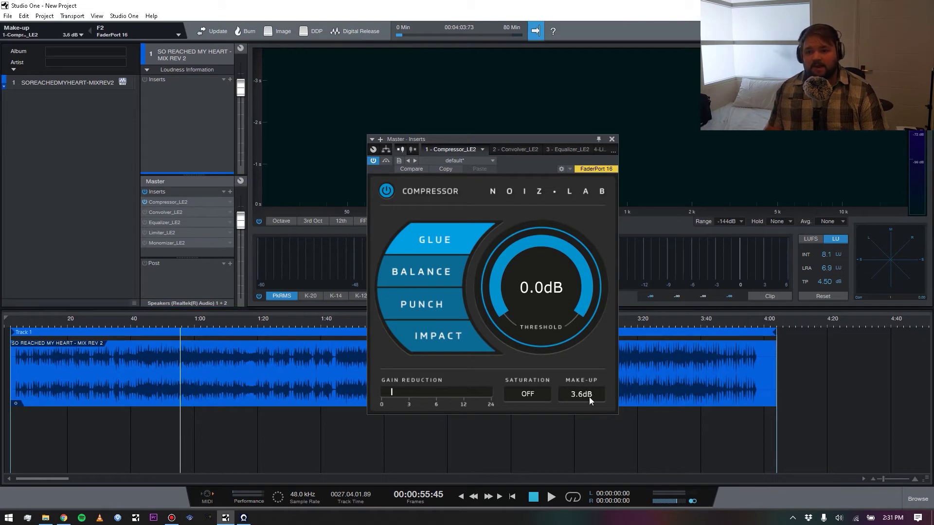
scroll(578, 394, "down", 3)
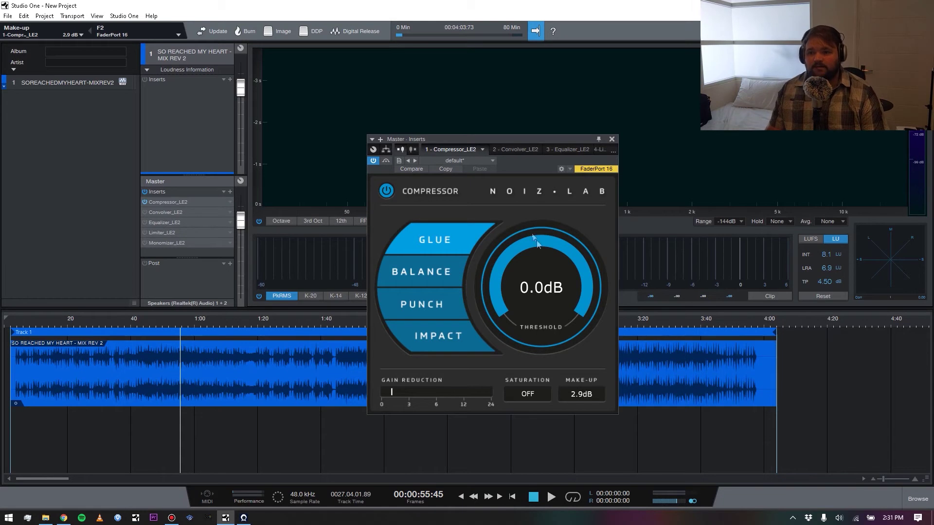
mouse_move(541, 245)
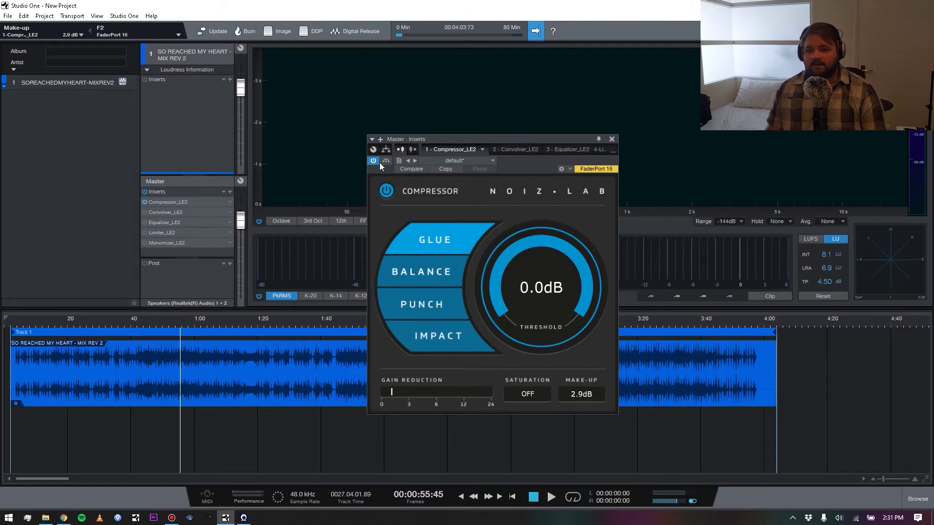
Step: Play the song with the compressor bypassed, switch it in and show its window during playback, and stop
left_click(165, 323)
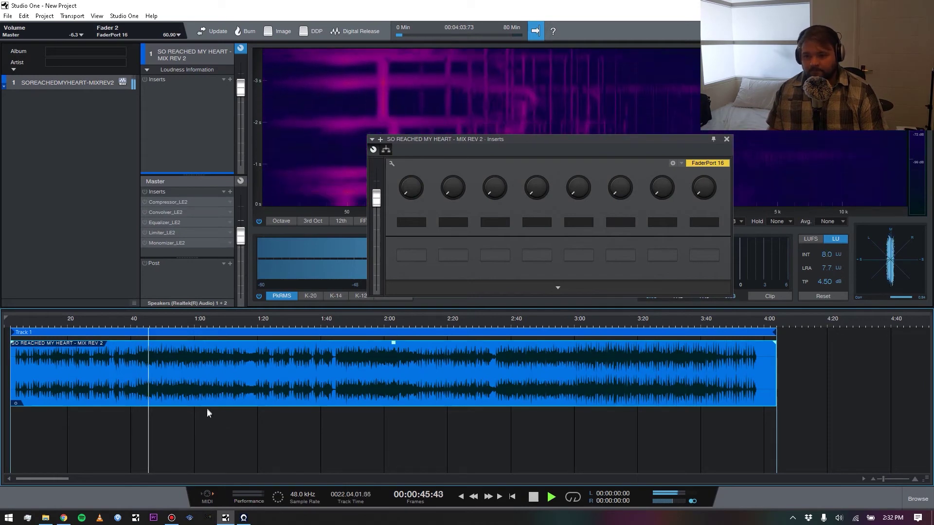
left_click(145, 201)
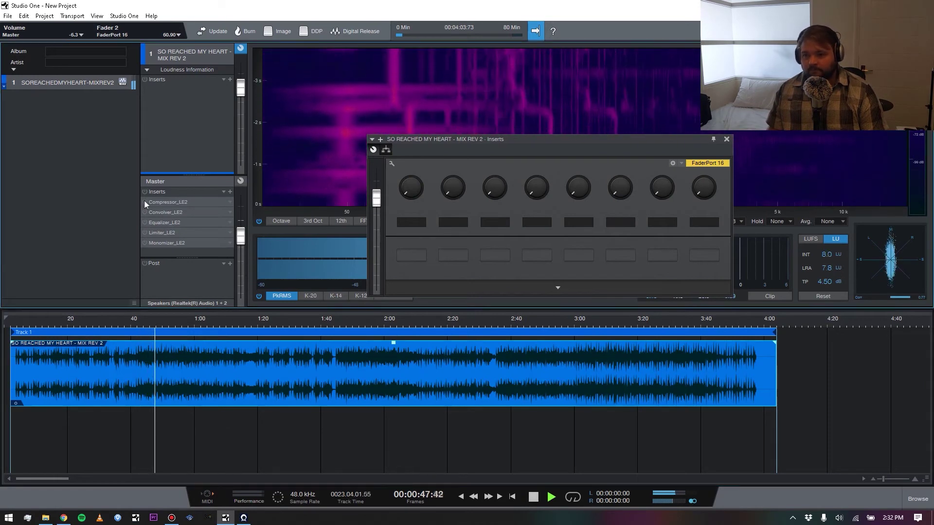
double_click(190, 201)
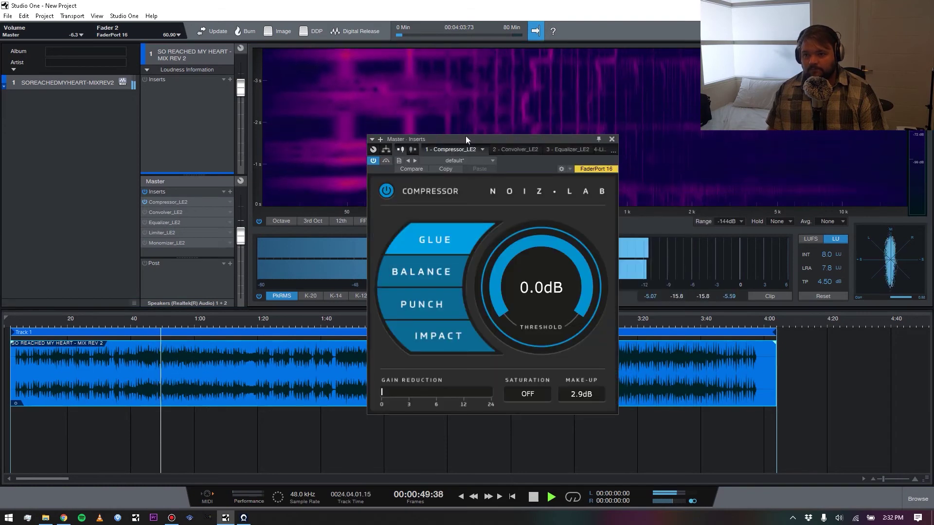
left_click_drag(465, 139, 450, 131)
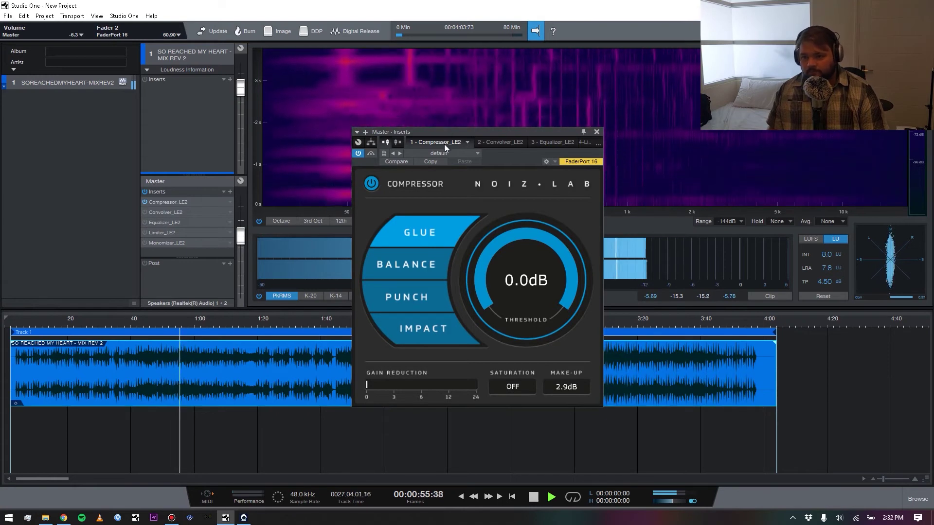
left_click(465, 250)
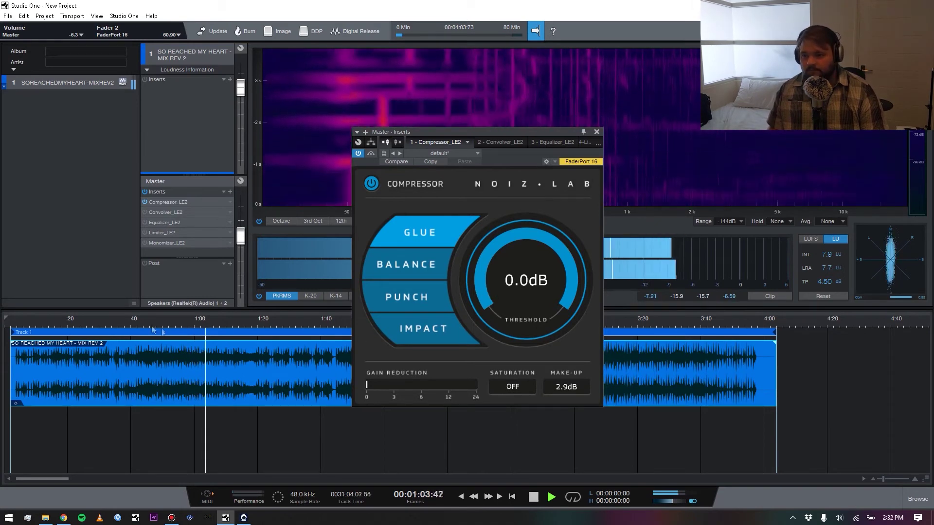
key("space")
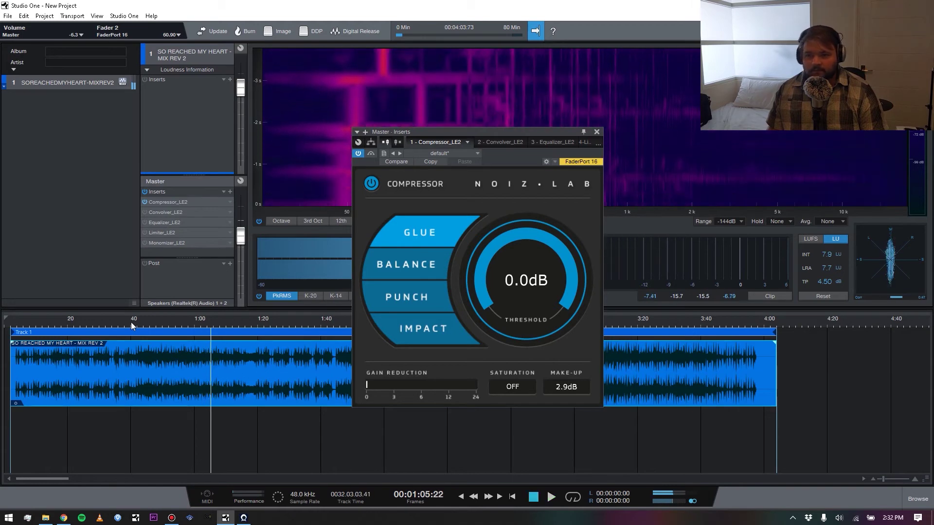
Step: Play the song from about 0:41 in Glue mode while lowering the compressor's threshold to -12.0 dB
left_click(135, 323)
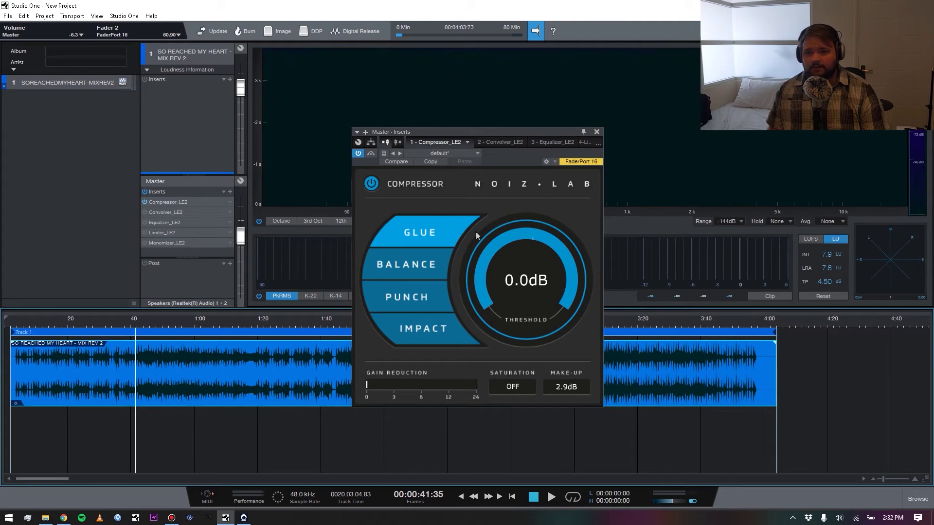
left_click_drag(558, 250, 544, 263)
key("space")
key("space")
left_click_drag(518, 236, 517, 244)
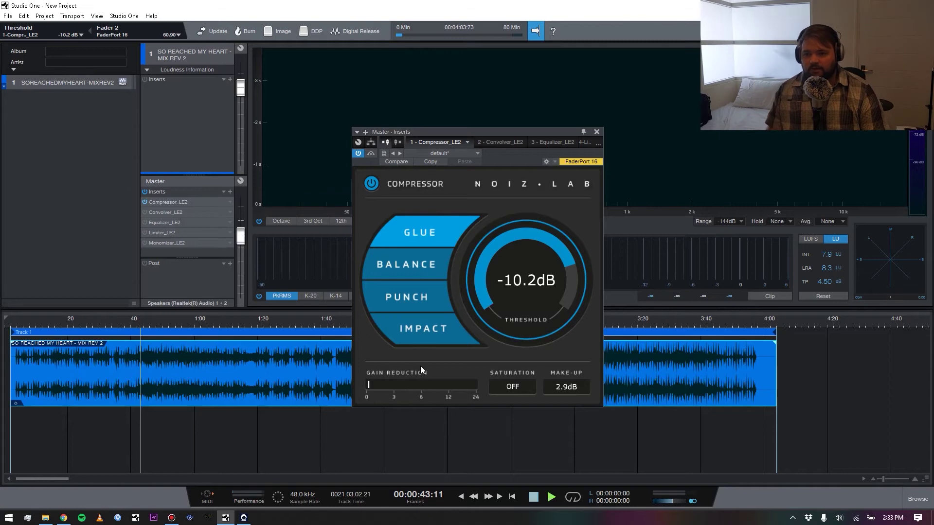
key("space")
left_click_drag(538, 237, 528, 242)
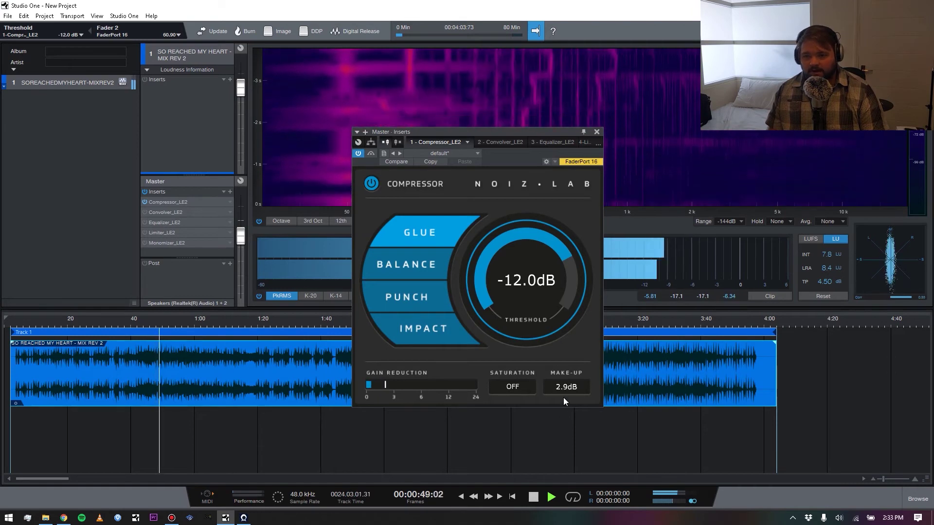
Step: Audition the Balance, Punch and Impact compressor modes during playback, lowering the threshold to -15.2 dB while in Punch
left_click(430, 269)
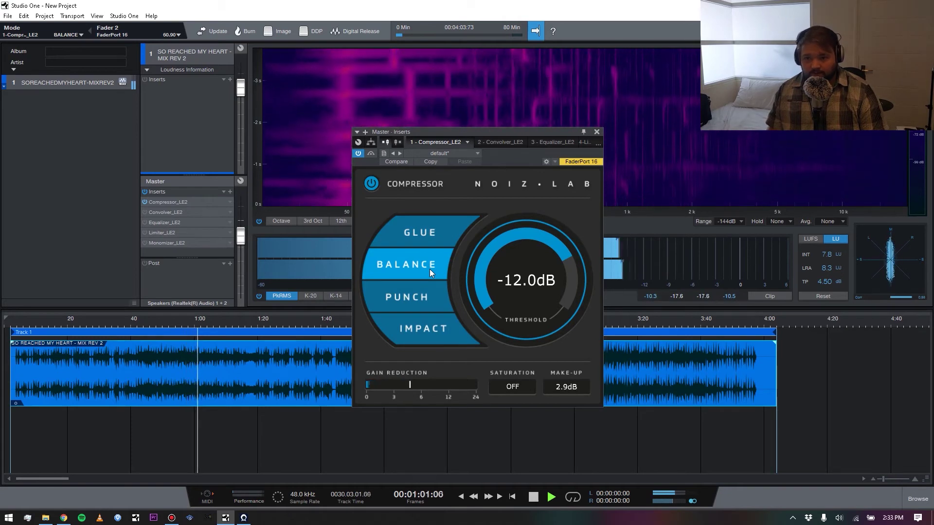
left_click(430, 298)
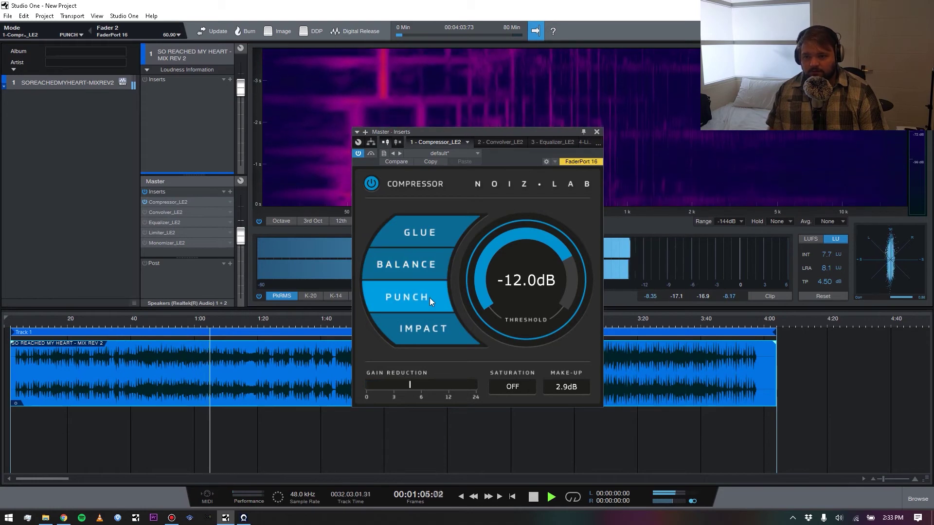
left_click_drag(550, 236, 551, 250)
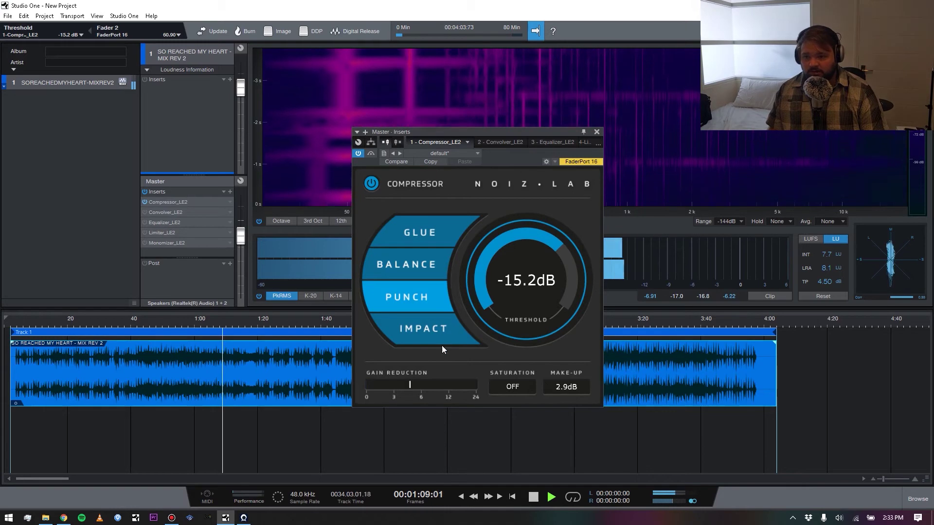
left_click(428, 335)
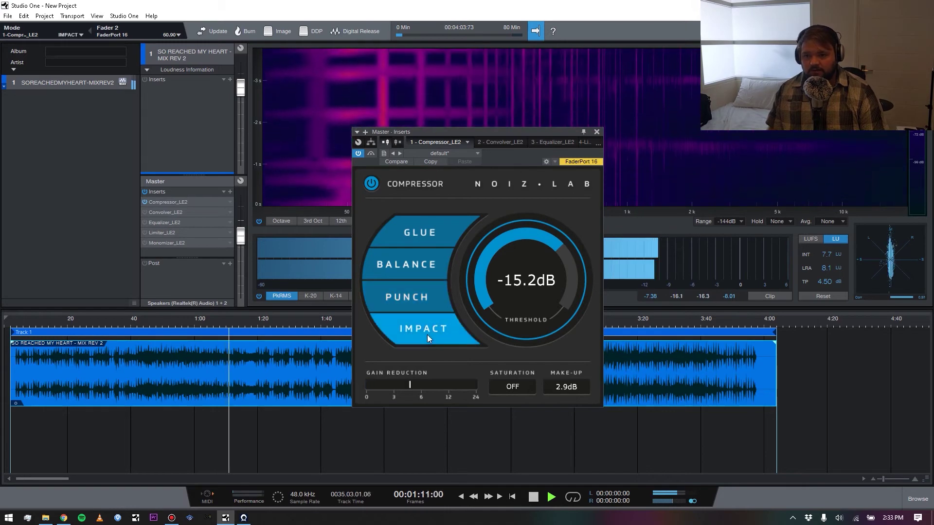
Step: Replay the song from about 0:42 in Impact mode, lower the threshold to -15.5 dB, and stop playback
left_click(138, 322)
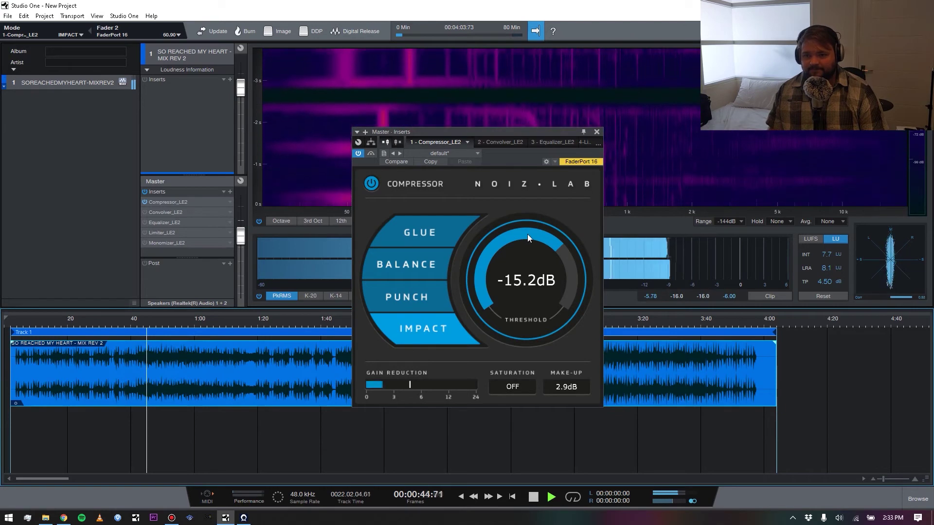
scroll(527, 234, "down", 3)
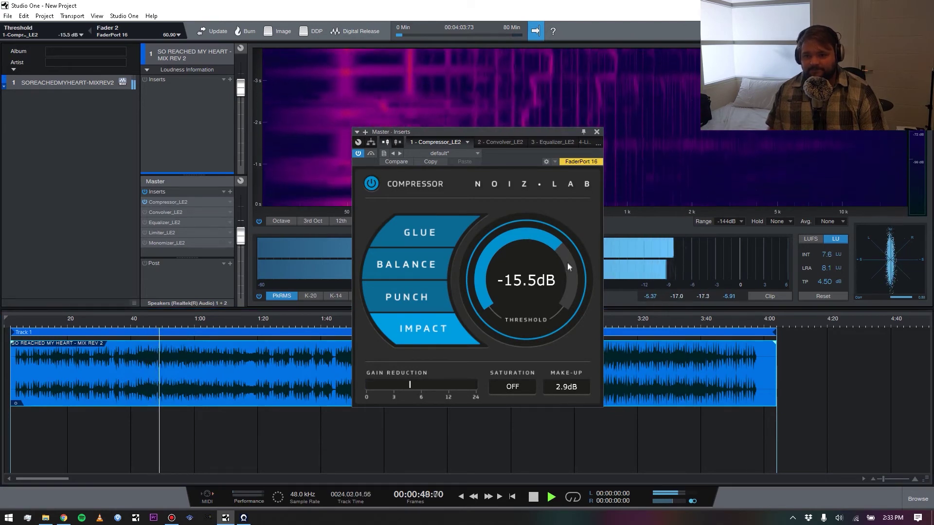
key("space")
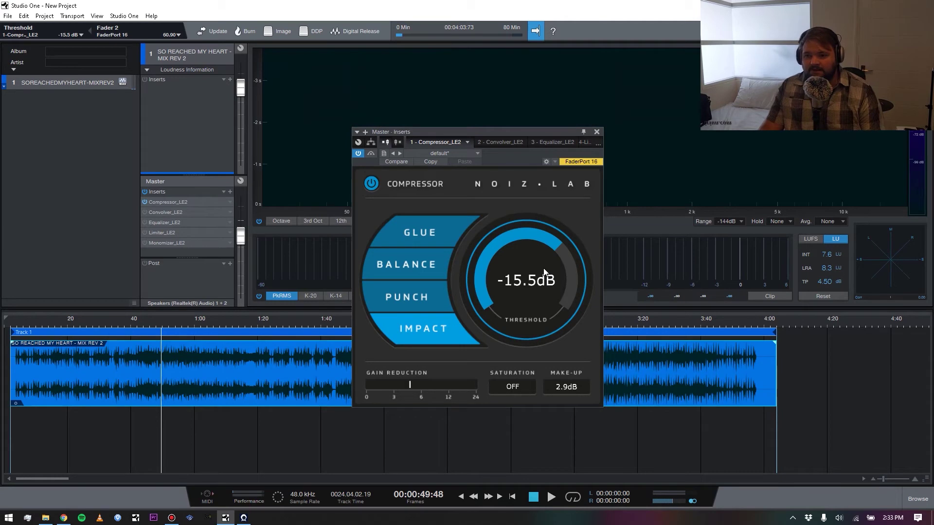
Step: Return the playhead to about 0:41 and step through the Glue, Balance, Punch and Impact modes, ending on Glue
left_click(448, 222)
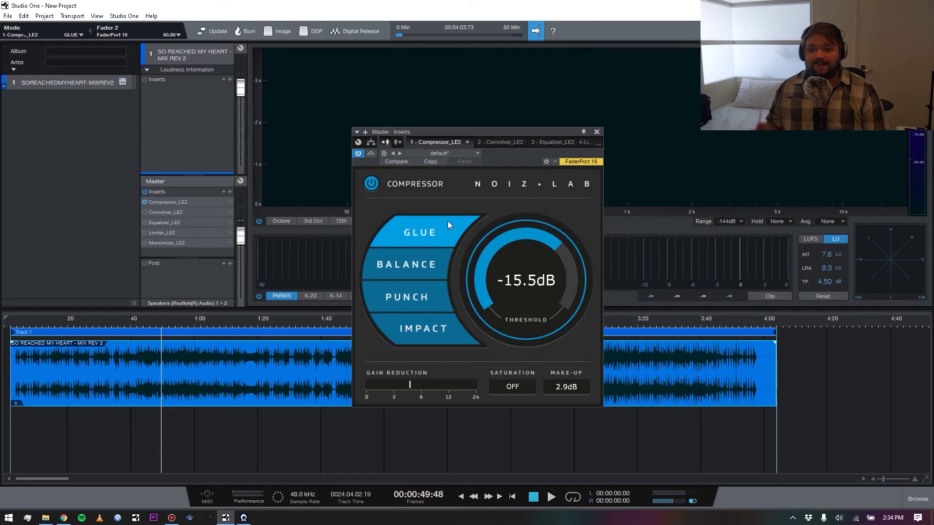
left_click(135, 330)
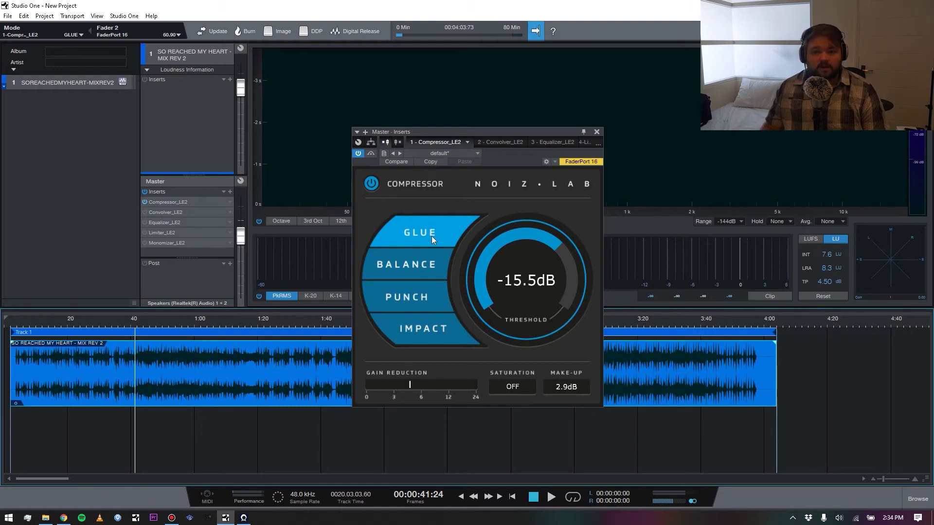
left_click(422, 264)
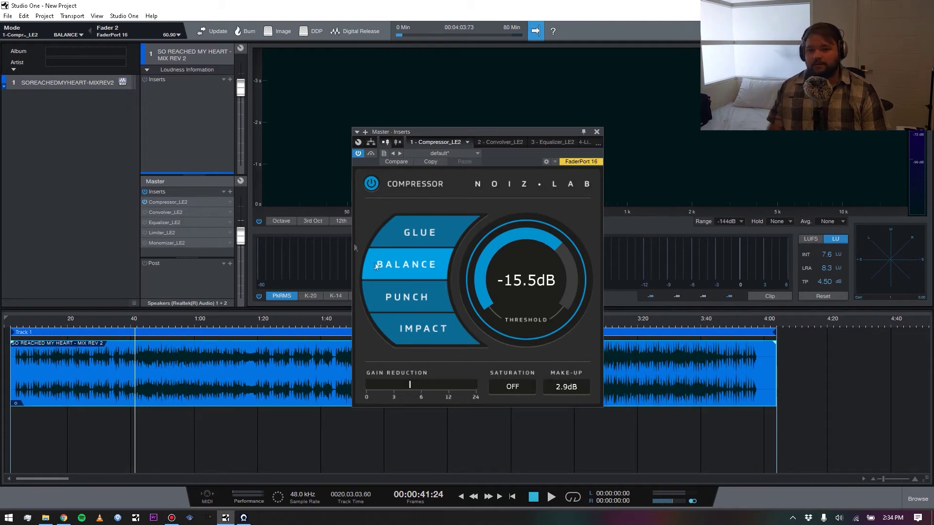
left_click(408, 296)
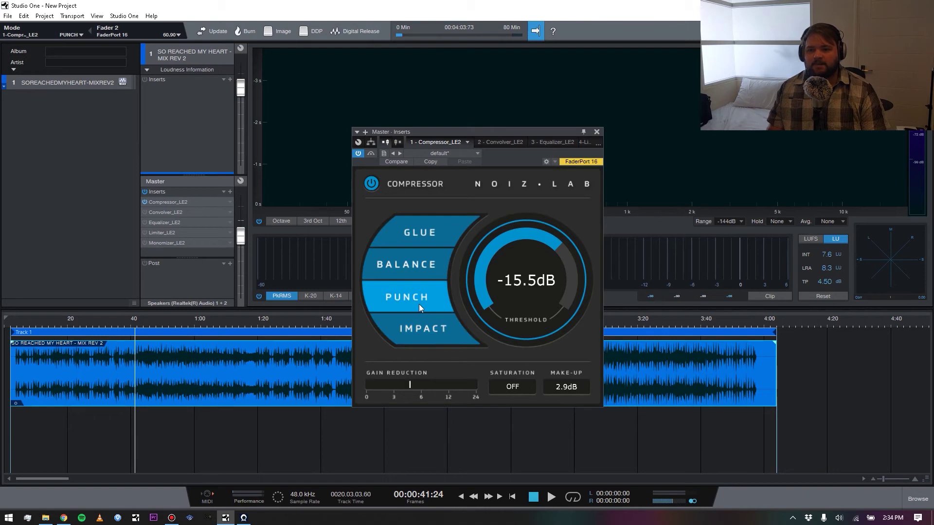
left_click(440, 330)
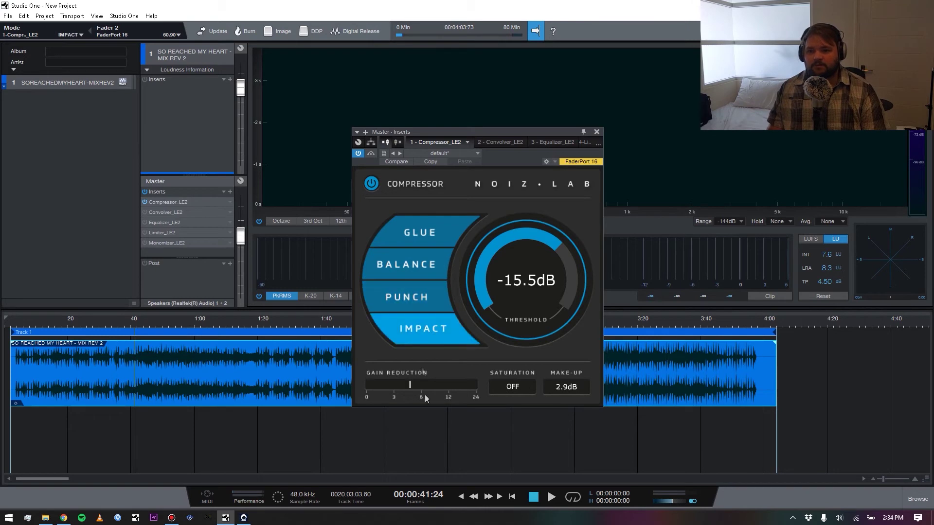
left_click(412, 299)
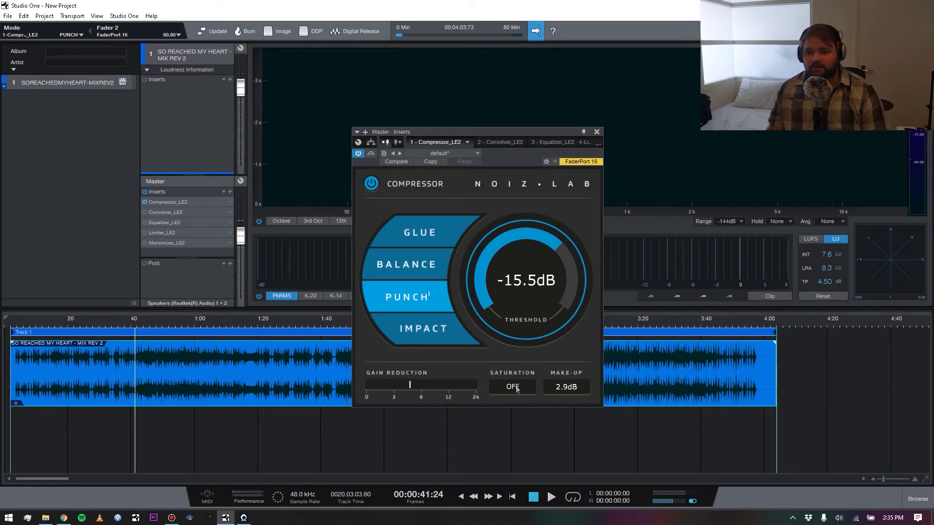
left_click(425, 243)
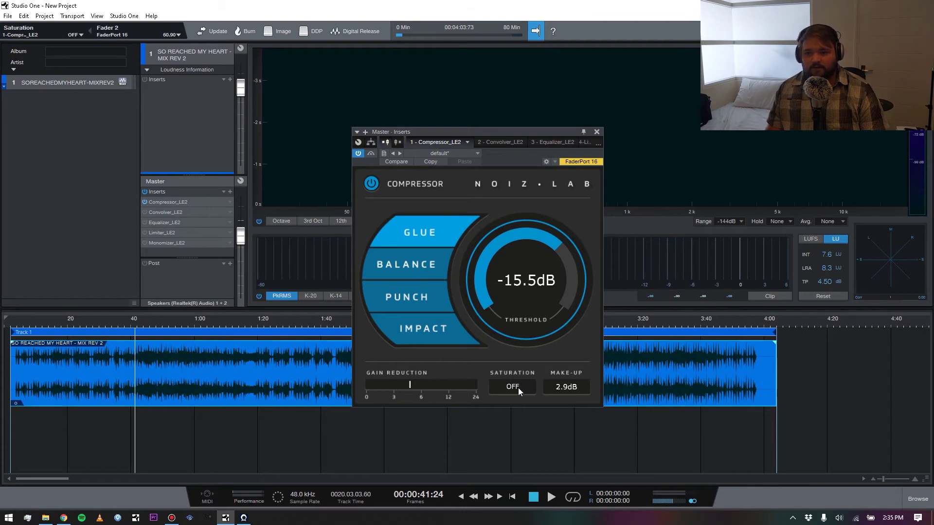
Step: Audition the compressor's Soft, Medium and Hard saturation settings with song playback, ending on Hard
left_click(514, 388)
key("space")
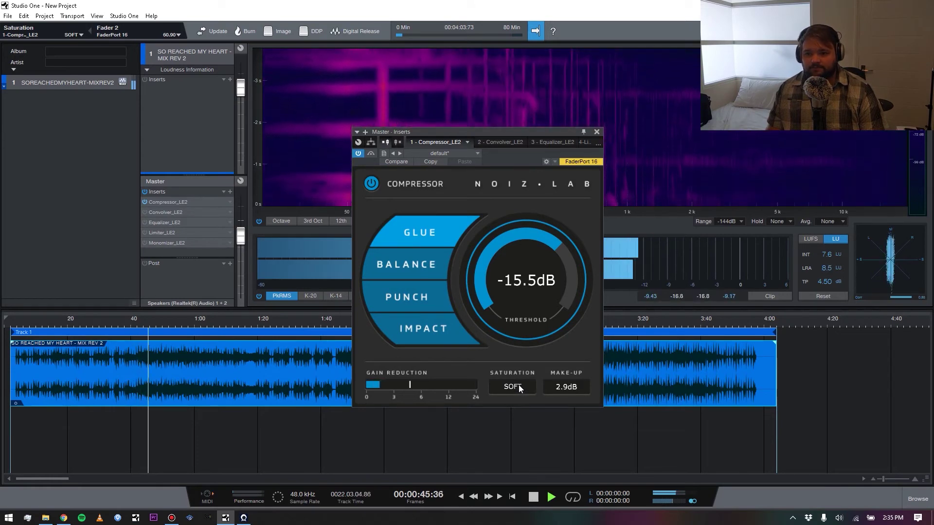
left_click(519, 384)
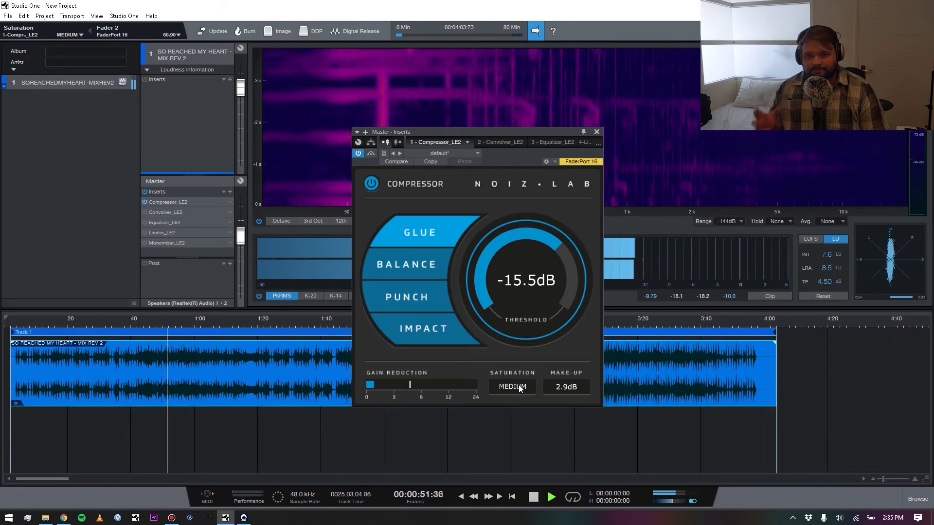
key("space")
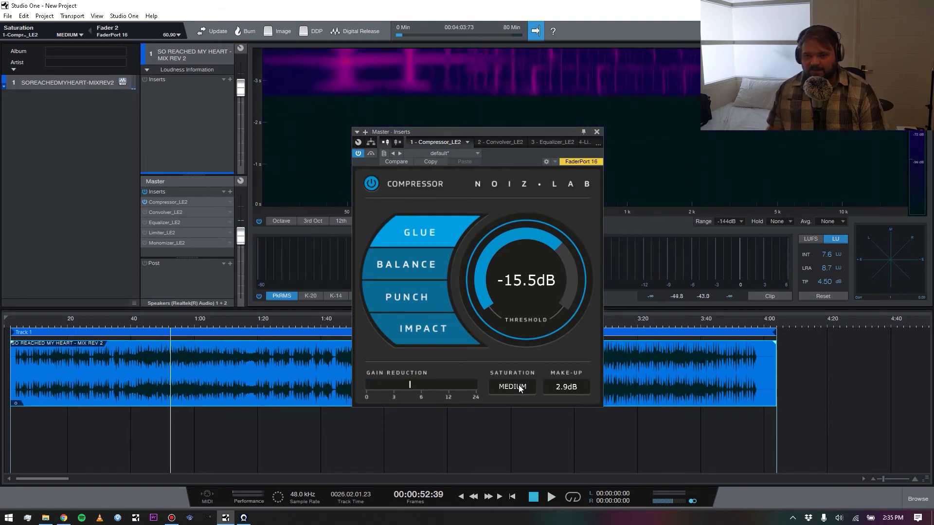
left_click(519, 388)
key("space")
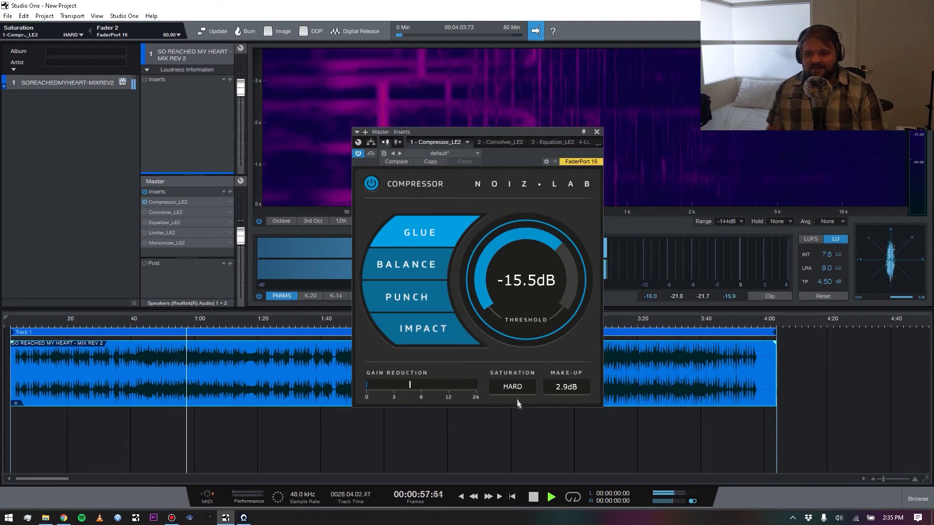
Step: Stop playback and turn the compressor's saturation off
key("space")
left_click(500, 384)
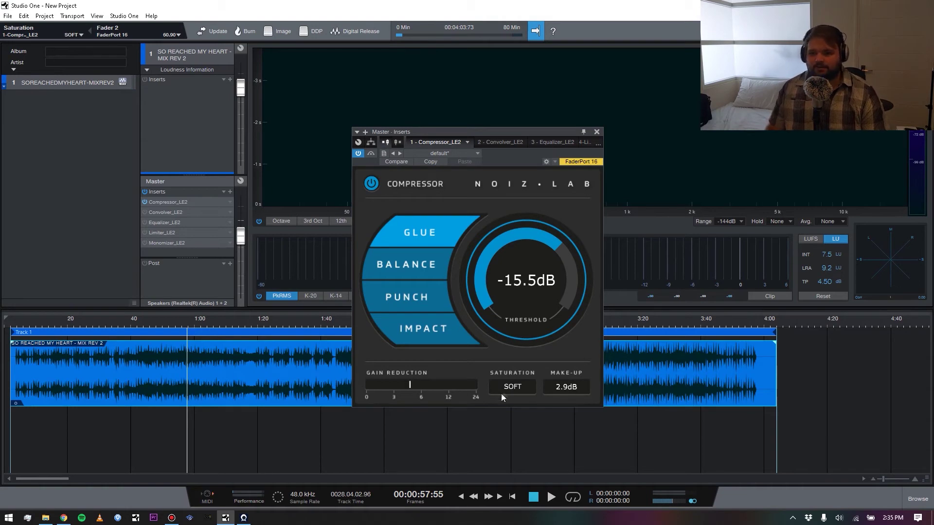
left_click(512, 386)
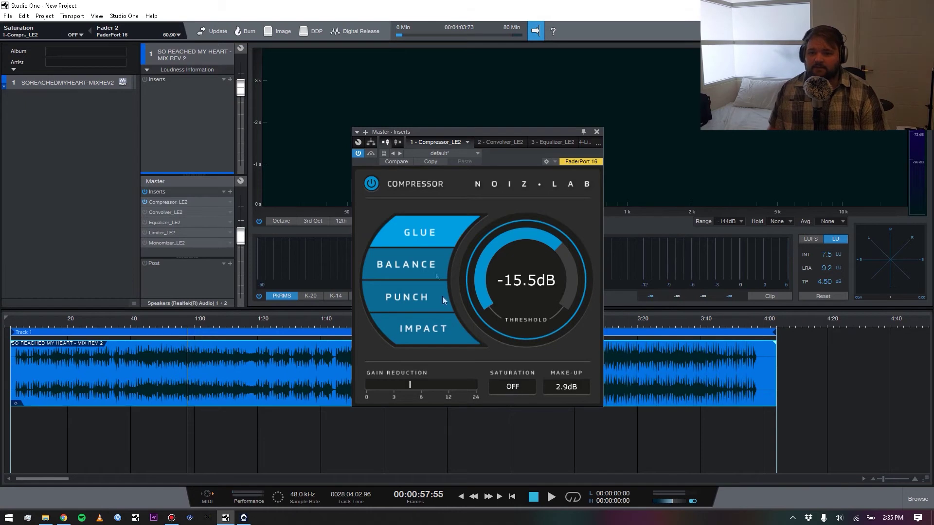
Step: Resume the song, audition the compressor in Impact mode, and stop playback
key("space")
left_click(419, 328)
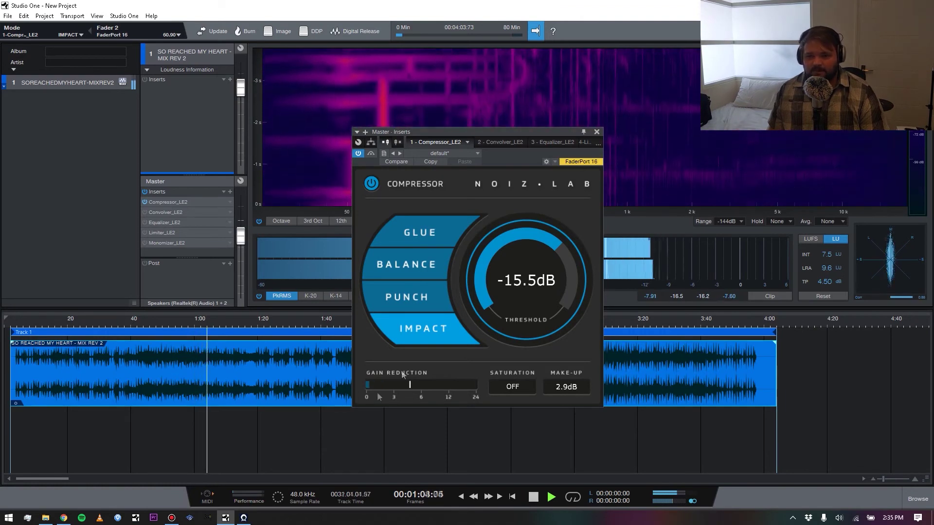
key("space")
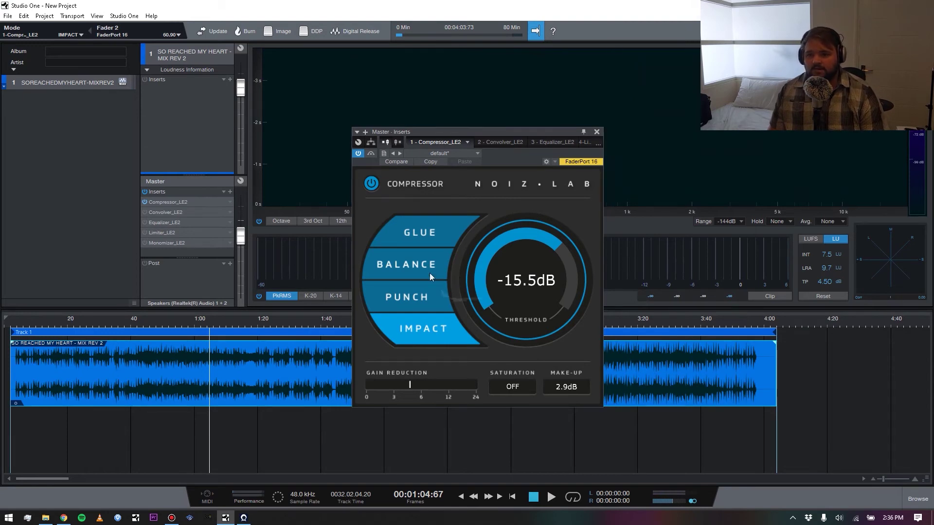
Step: Close the compressor, bypass it on the master channel, and enable and open the Convolver insert instead
left_click(596, 132)
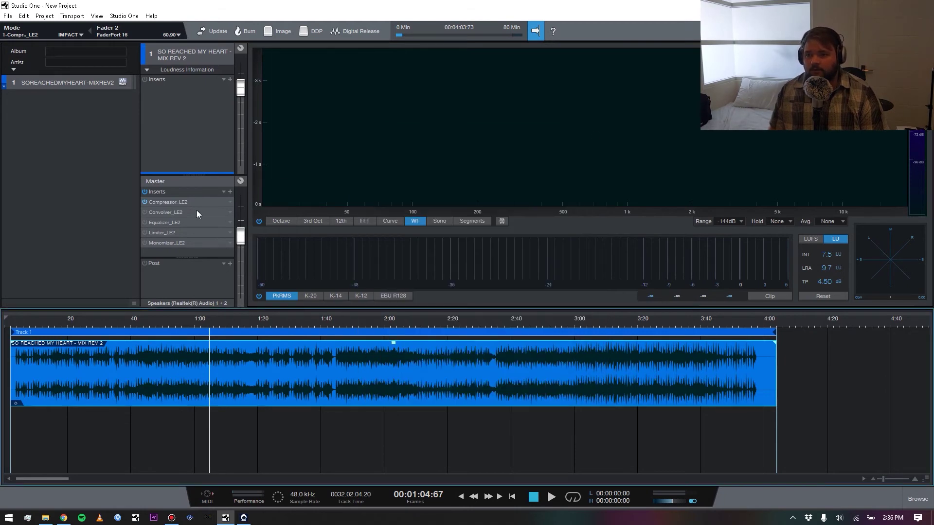
left_click(145, 212)
left_click(144, 201)
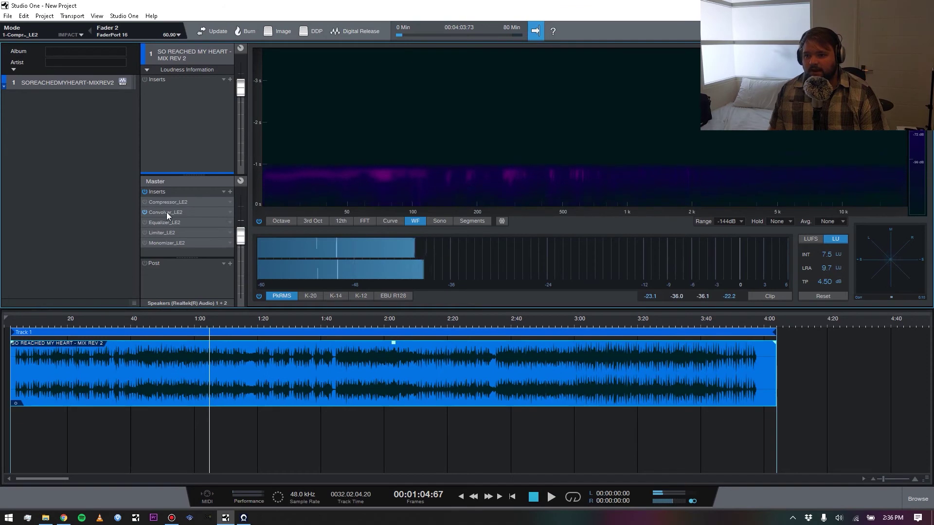
double_click(166, 212)
Step: Set the Convolver amount to 35% and move the playhead to about 0:43
left_click_drag(507, 230, 497, 266)
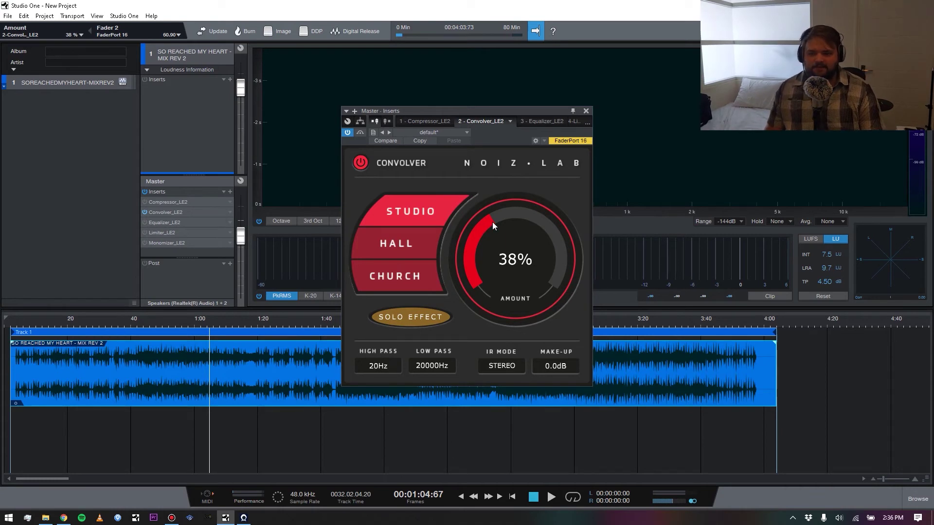
left_click_drag(492, 220, 490, 225)
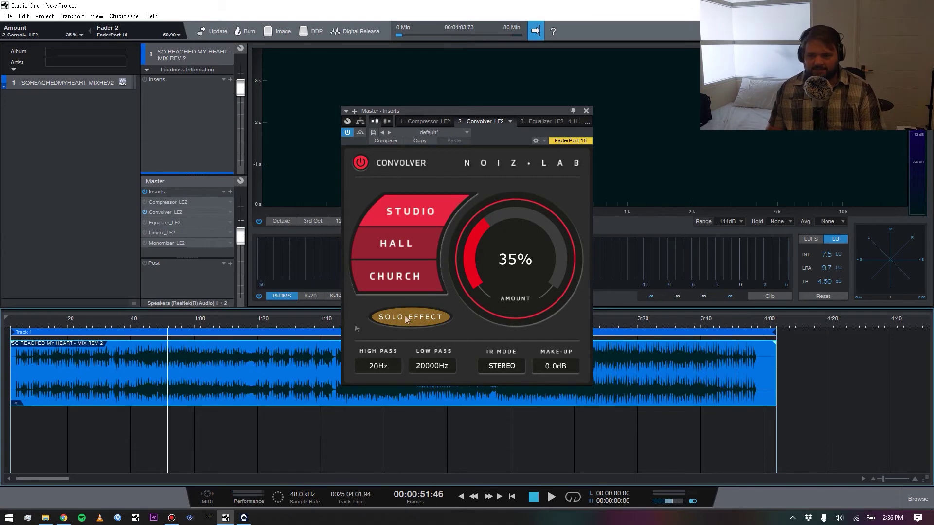
left_click(140, 323)
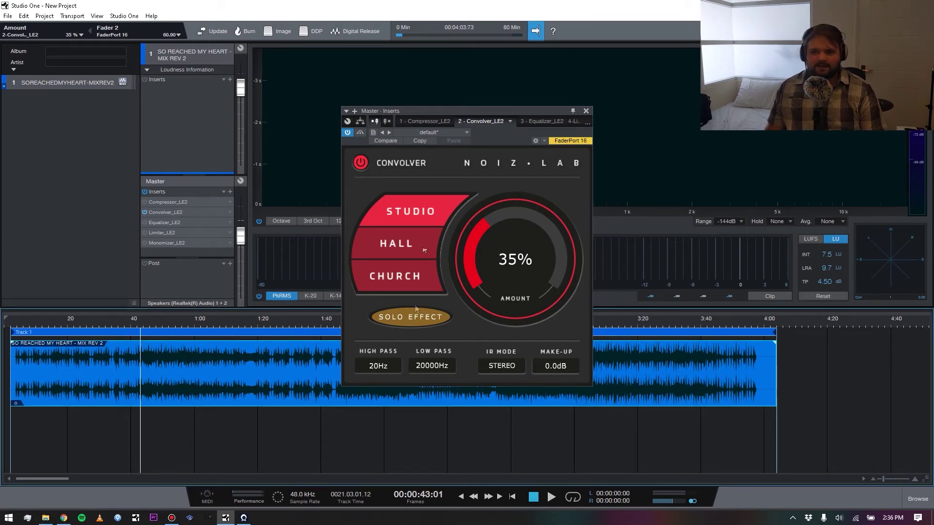
Step: Solo the Convolver effect and raise its amount to 99%
left_click_drag(487, 223, 513, 169)
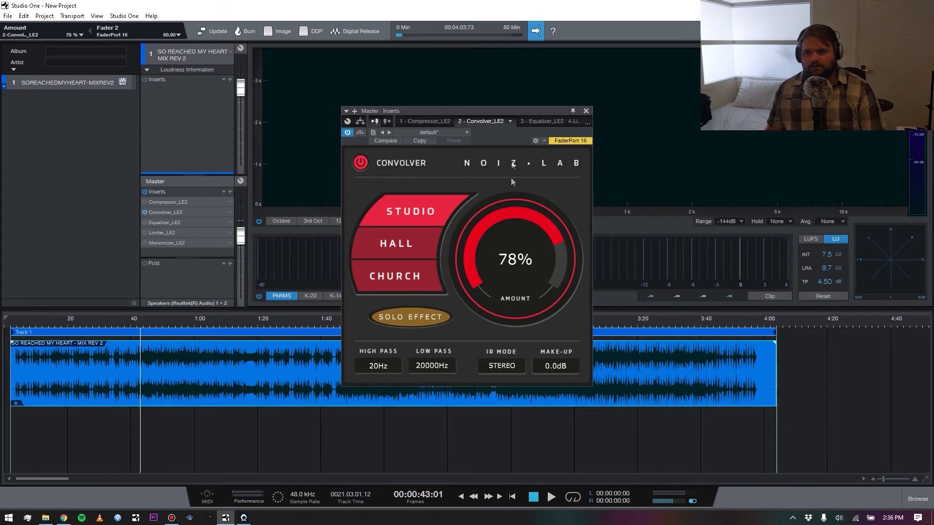
left_click(424, 315)
left_click_drag(567, 238, 515, 224)
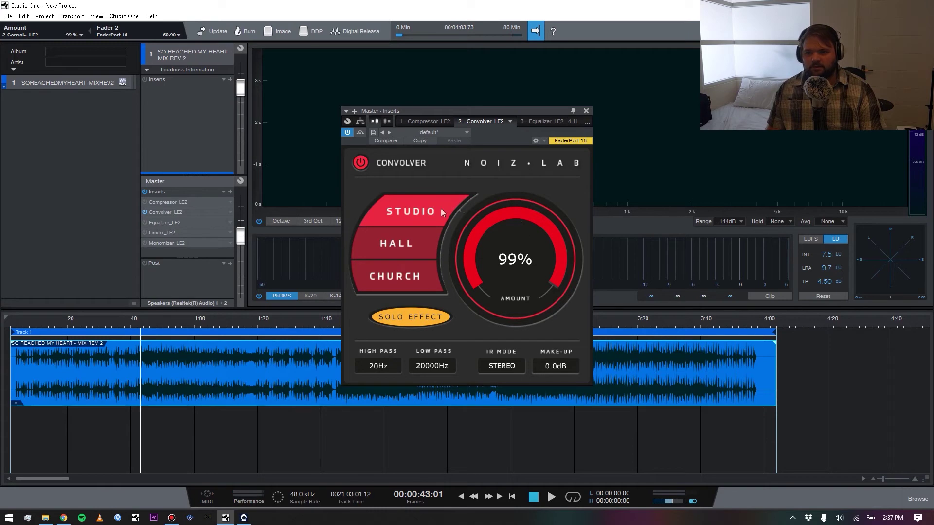
Step: Play the song and audition the soloed Studio, Hall and Church reverb modes in turn
key("space")
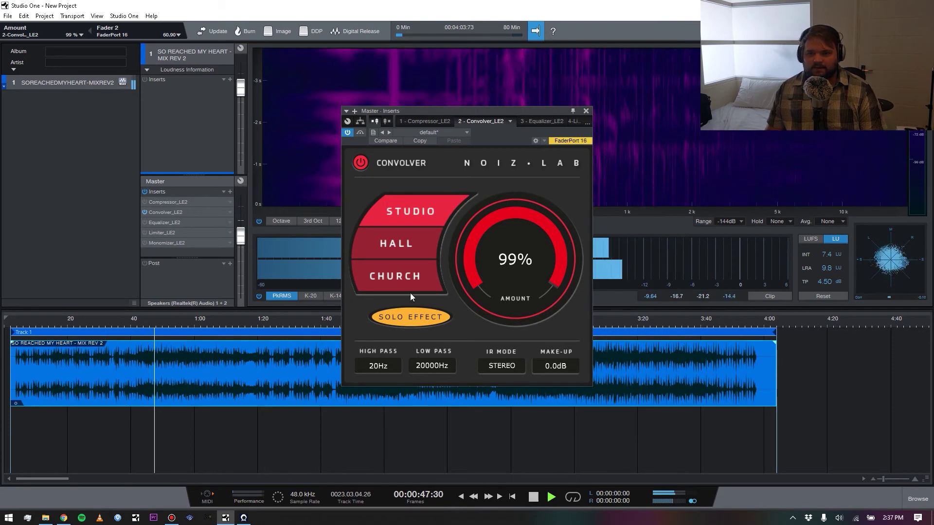
left_click(412, 242)
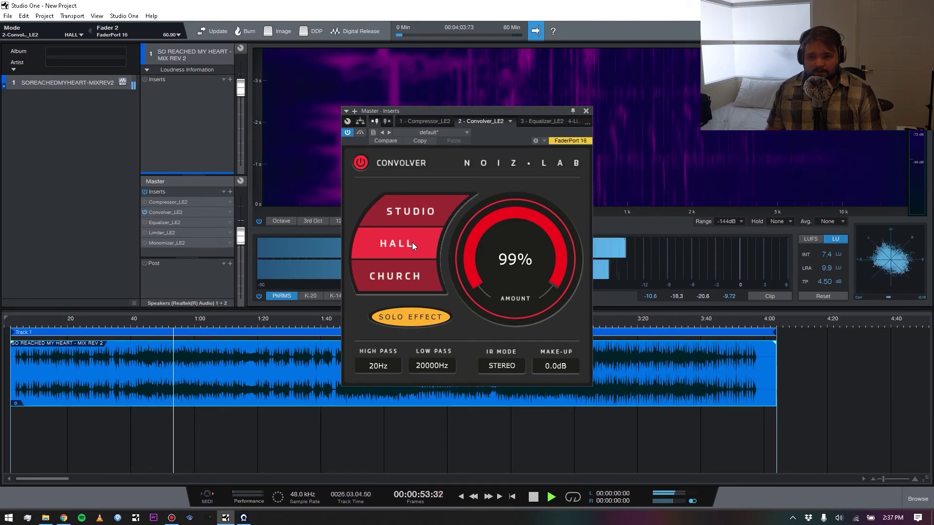
left_click(409, 276)
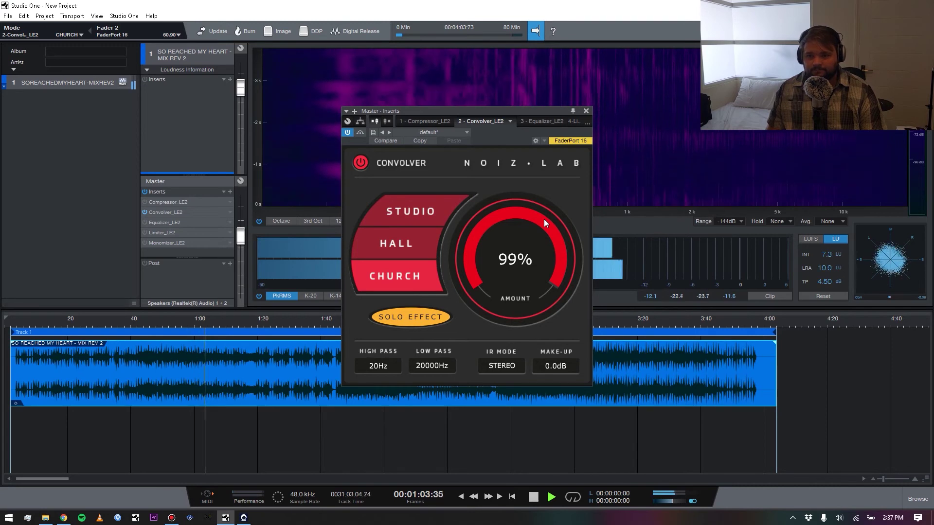
Step: Turn off the Convolver's effect solo, return it to Studio mode, and set the amount to 44%
left_click_drag(539, 219, 523, 303)
left_click(407, 315)
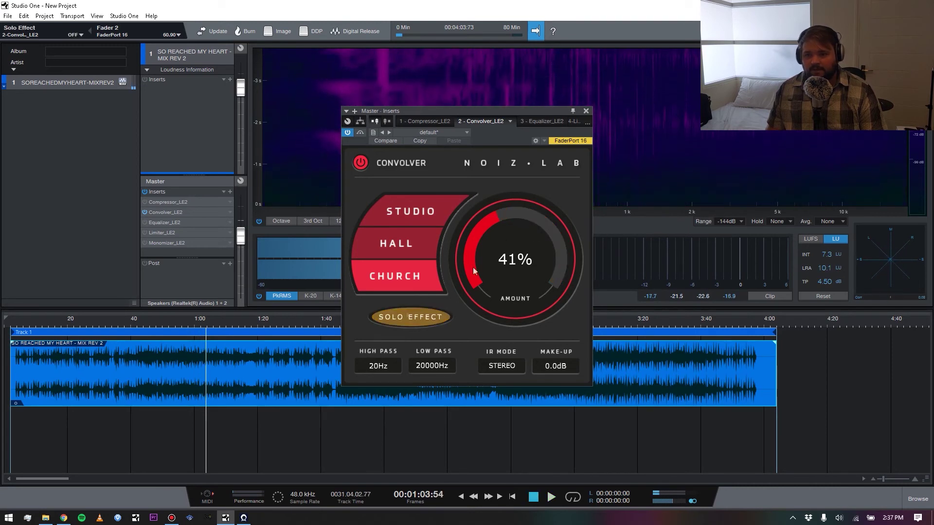
left_click(434, 212)
mouse_move(500, 218)
left_mouse_down()
mouse_move(498, 229)
mouse_move(486, 211)
left_mouse_up()
Step: Play the song in Studio mode, restart from about 0:43 to audition Hall and Church, and stop playback
key("space")
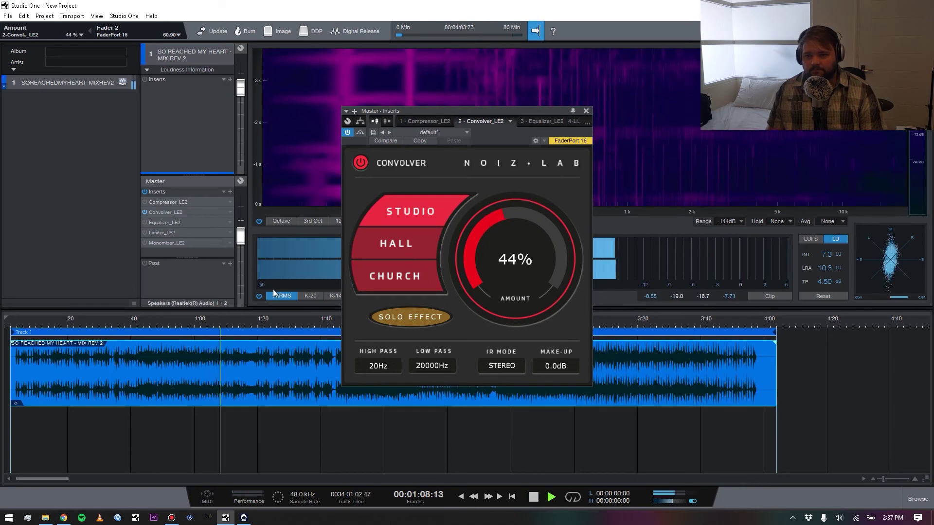
left_click(142, 319)
left_click(403, 244)
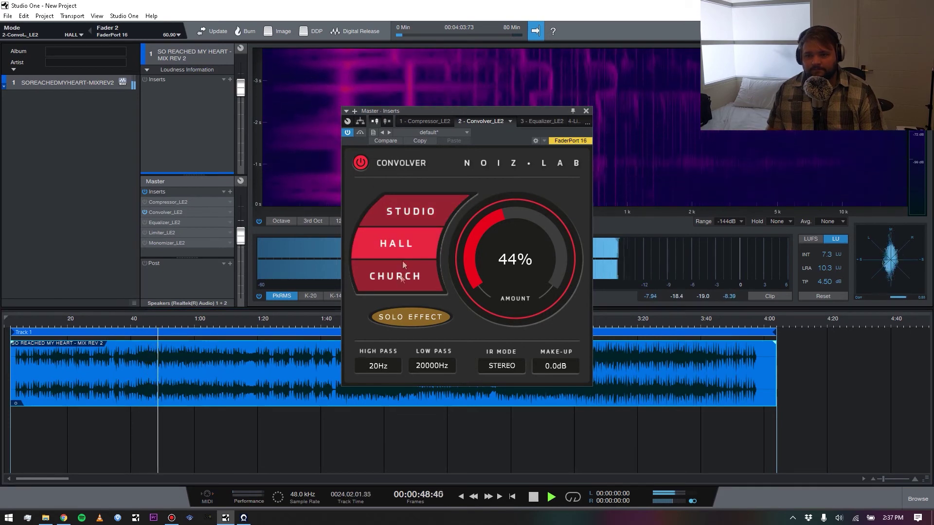
left_click(400, 282)
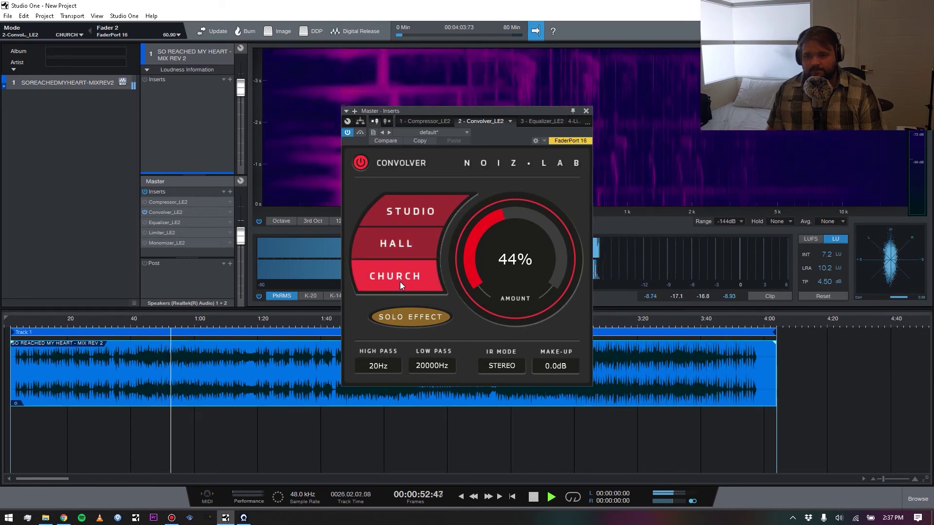
key("space")
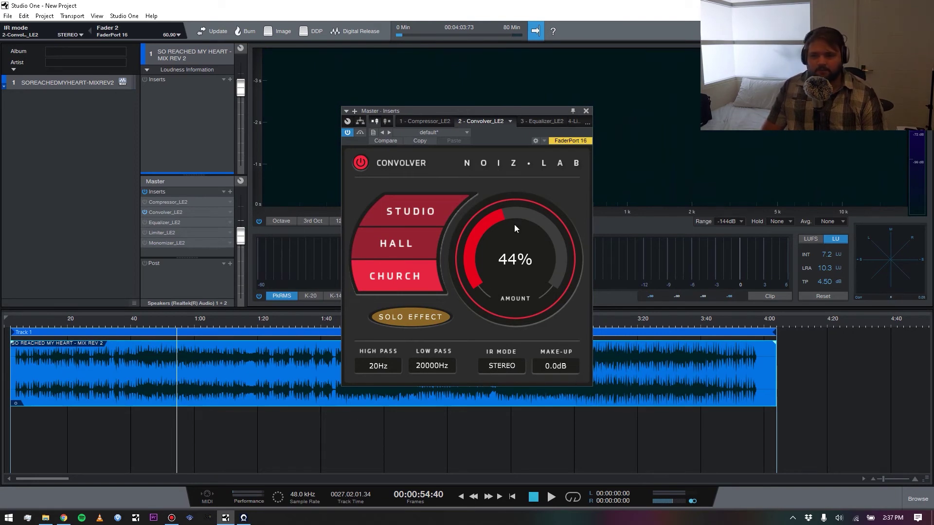
Step: Set the Convolver amount to 10% in Studio mode and close its window
left_click_drag(506, 220, 471, 273)
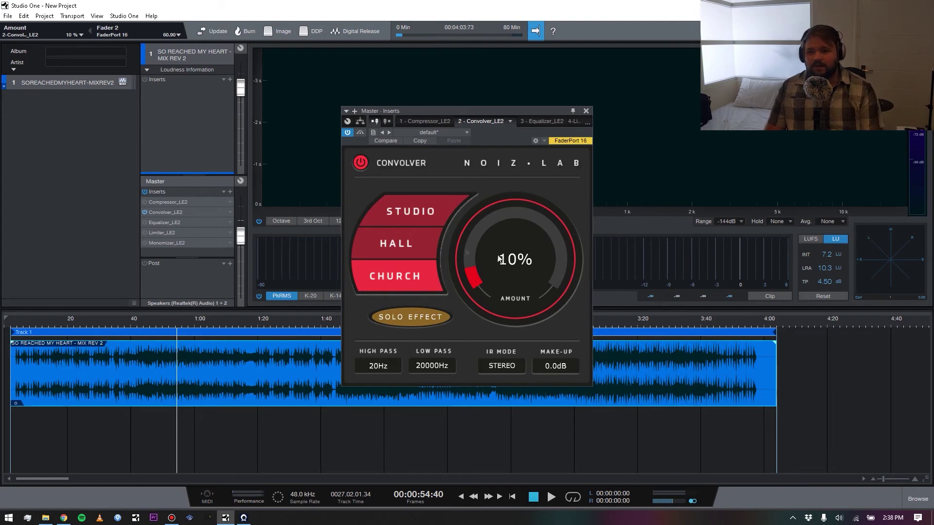
left_click(416, 217)
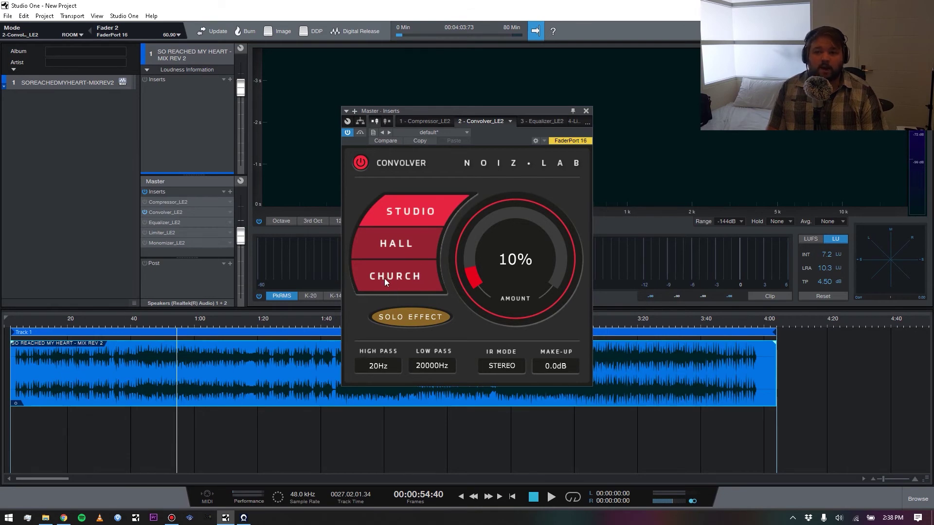
left_click(585, 110)
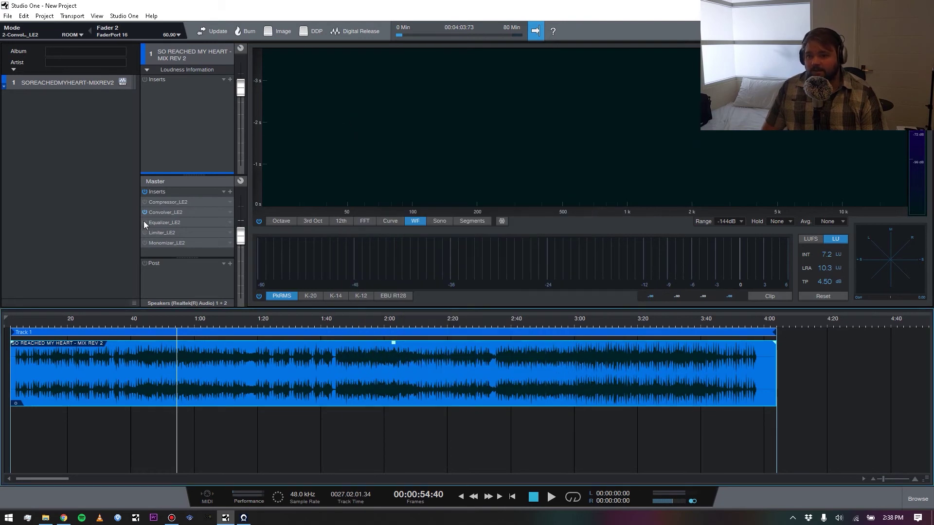
Step: Bypass the Convolver, open the Equalizer insert on the master channel, and power it on
left_click(145, 212)
double_click(164, 222)
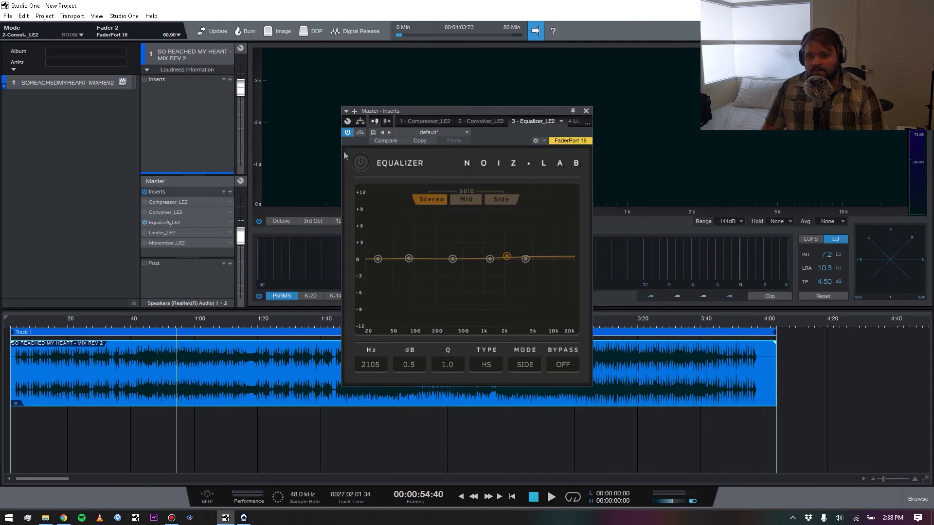
left_click(367, 164)
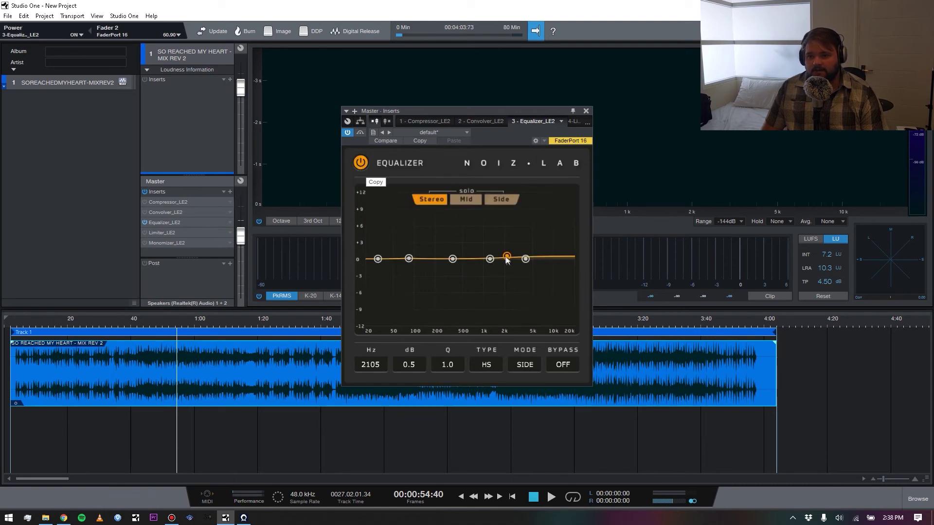
Step: Set the side high-shelf band to 2703 Hz at 0.1 dB, and try the Mid and Side solo options before returning to Stereo
mouse_move(525, 259)
left_mouse_down()
mouse_move(536, 258)
mouse_move(514, 259)
left_mouse_up()
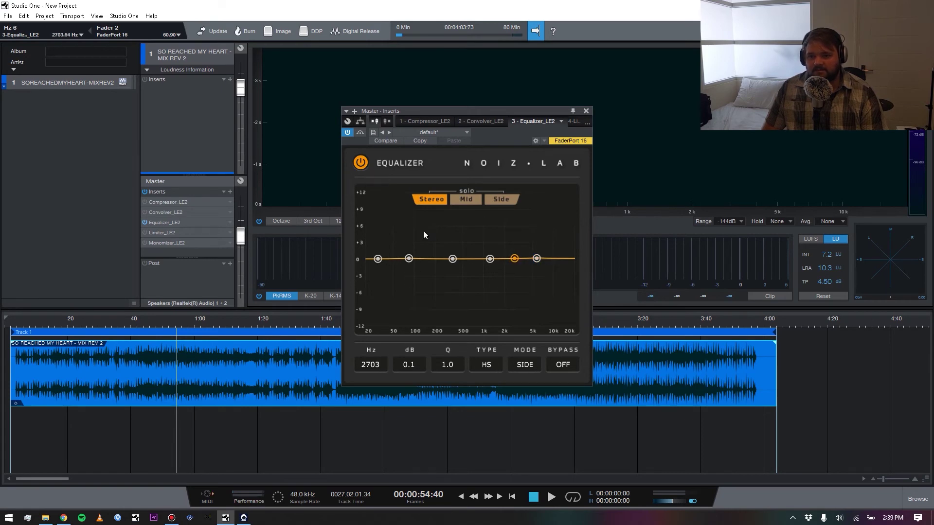
left_click(467, 199)
left_click(497, 199)
left_click(444, 202)
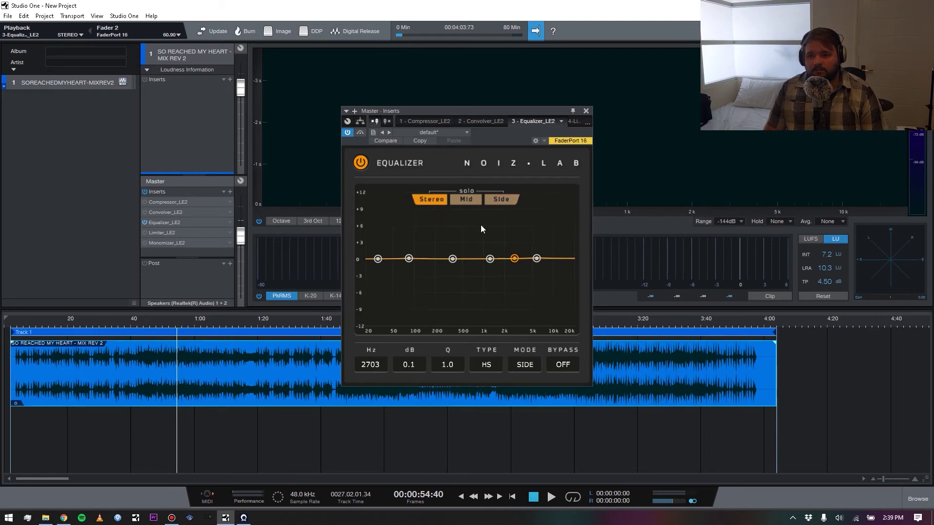
Step: Select the 30 Hz equalizer band and cycle through its channel modes, ending on Stereo
left_click(378, 258)
left_click(528, 365)
left_click(530, 365)
left_click(530, 366)
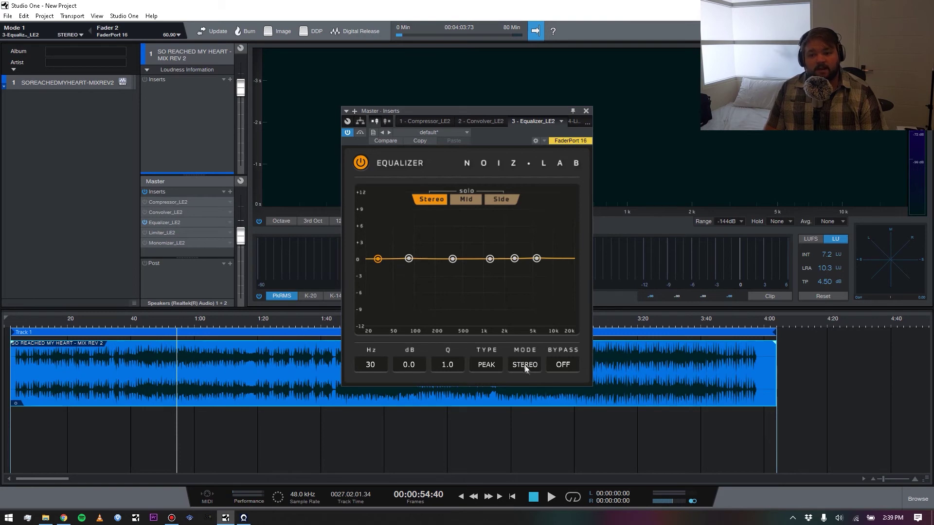
Step: Change the 5616 Hz band to a Side-mode high shelf and move it to about 2652 Hz with a 2.8 dB boost
left_click(536, 260)
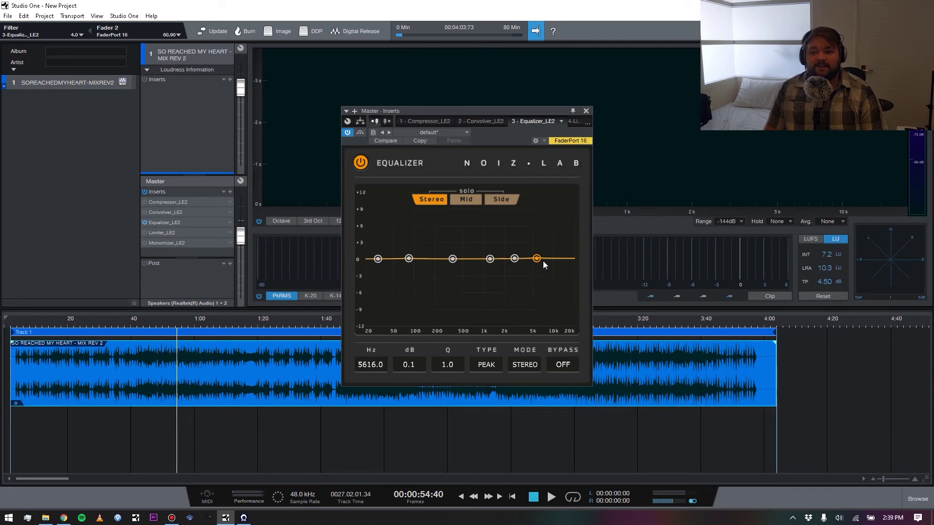
left_click(523, 366)
left_click(486, 365)
left_click_drag(536, 258, 515, 247)
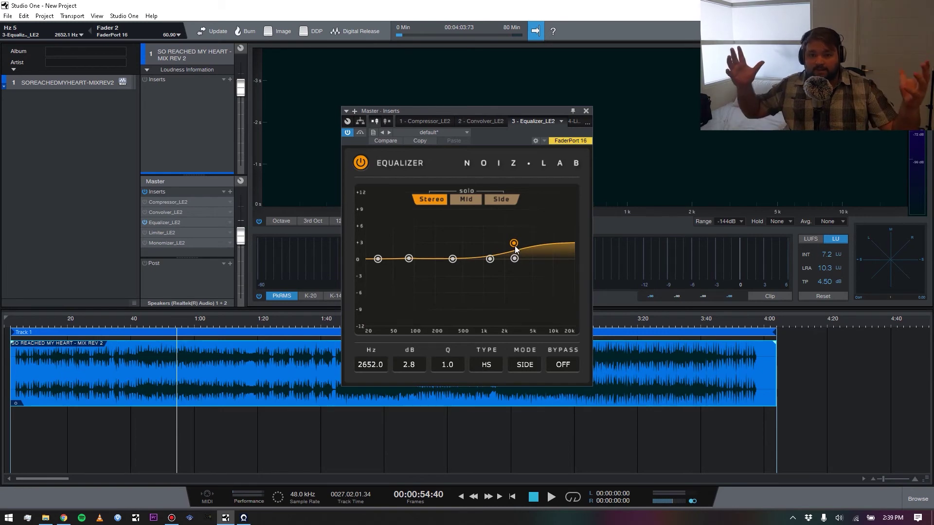
Step: Raise the side high shelf to 3.9 dB, settle it at 4633 Hz with 0.5 dB gain, and close the Equalizer
left_click_drag(514, 246, 515, 240)
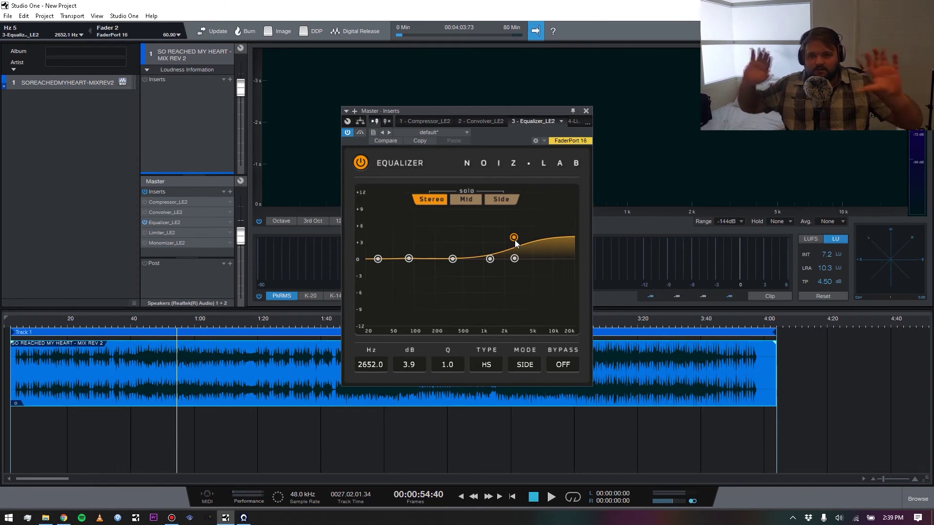
left_click_drag(514, 241, 532, 260)
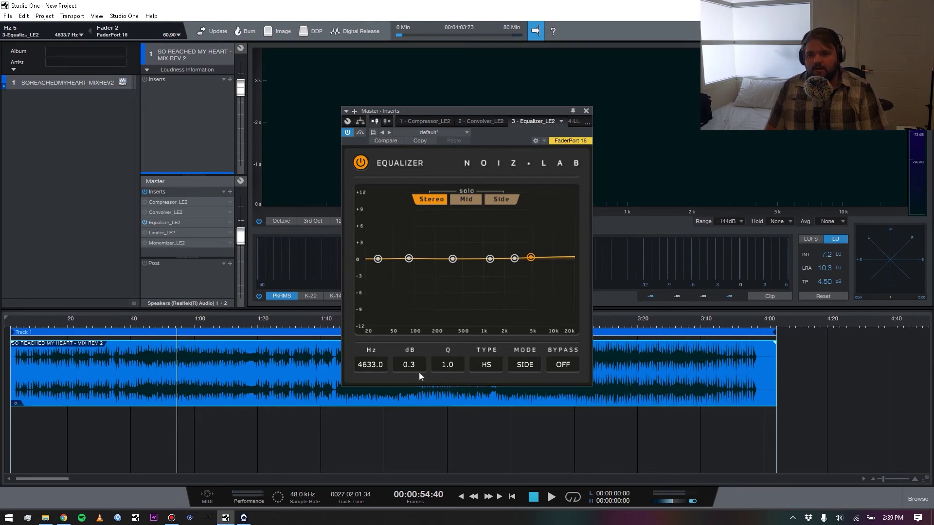
mouse_move(411, 364)
left_mouse_down()
mouse_move(408, 378)
mouse_move(406, 357)
left_mouse_up()
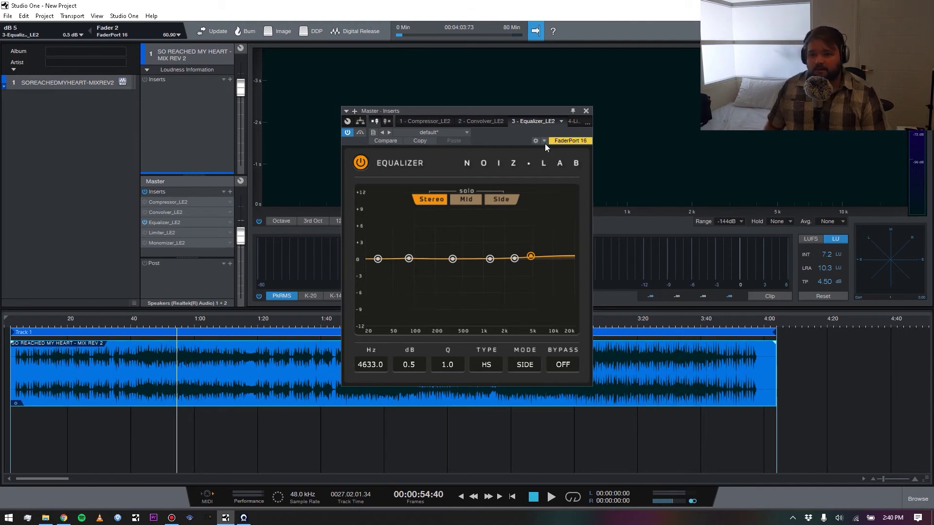
left_click(587, 111)
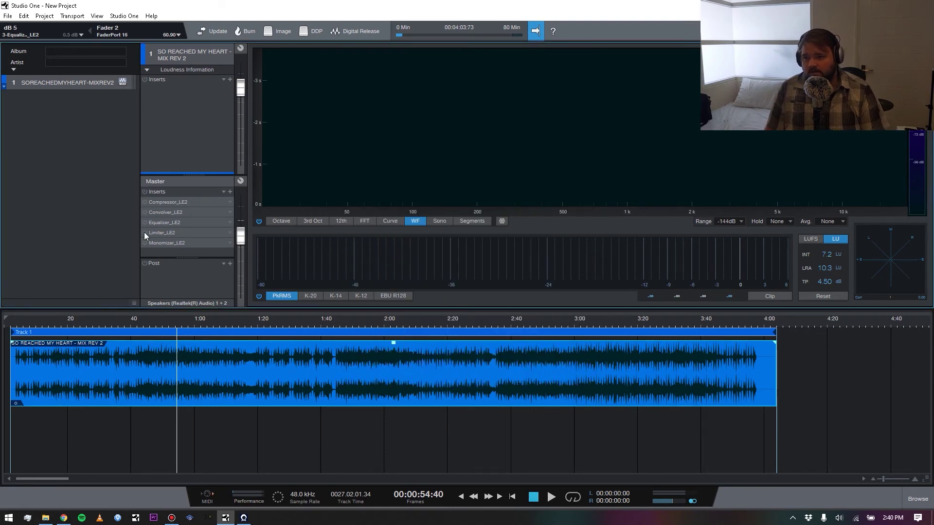
Step: Open the Limiter insert with the playhead at about 0:45, and set its threshold to 0.0 dB and transients to Off
left_click(161, 233)
left_click_drag(481, 111, 554, 104)
left_click(148, 327)
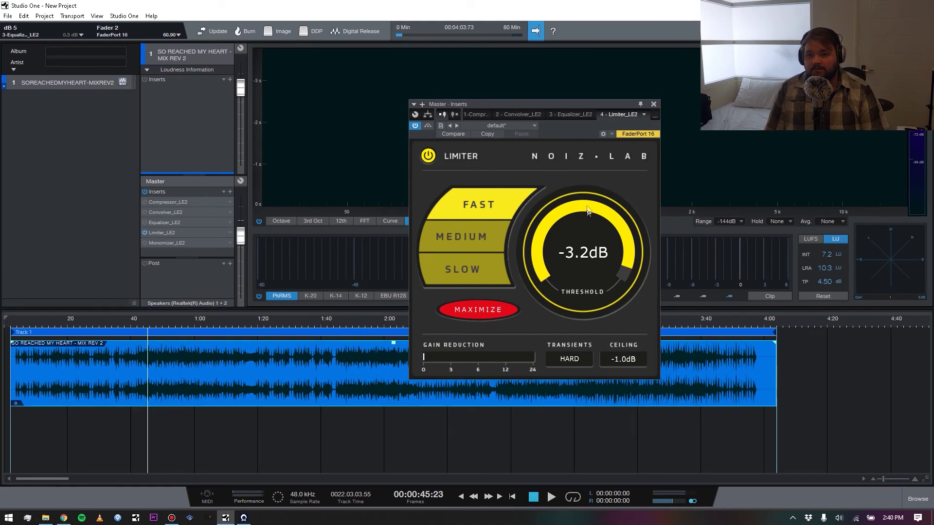
left_click_drag(587, 214, 587, 182)
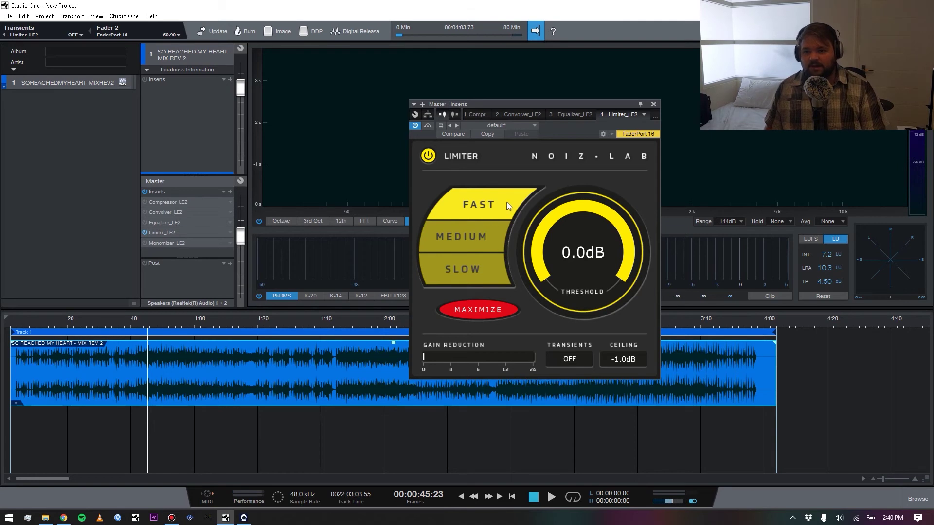
Step: Try the limiter at a -5.1 dB threshold and in Medium and Slow modes, returning to 0.0 dB, Fast and transients Off
left_click_drag(592, 214, 590, 229)
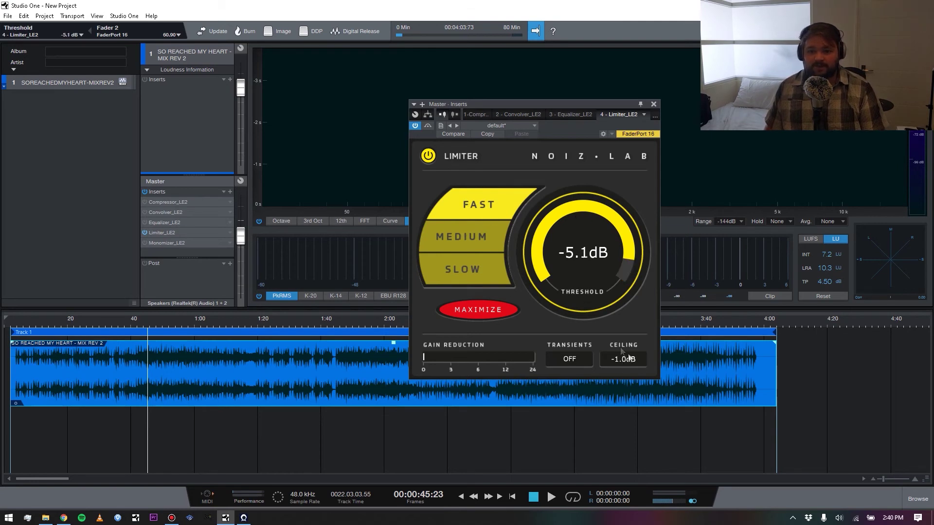
left_click_drag(594, 214, 596, 188)
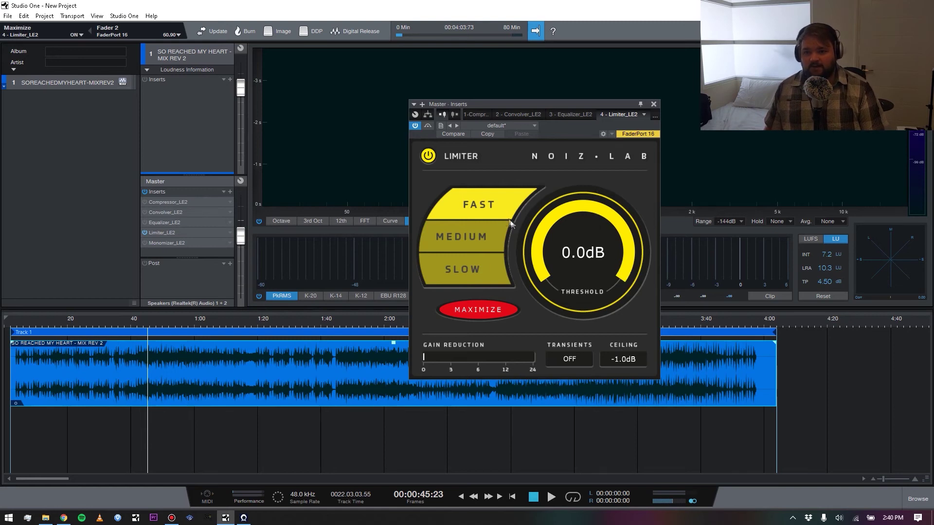
left_click(486, 238)
left_click(481, 272)
left_click(491, 206)
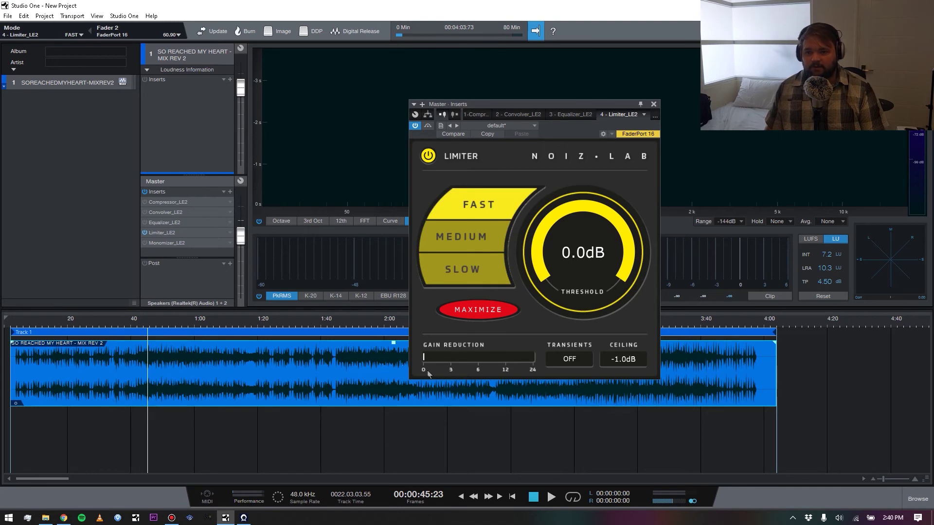
left_click(575, 362)
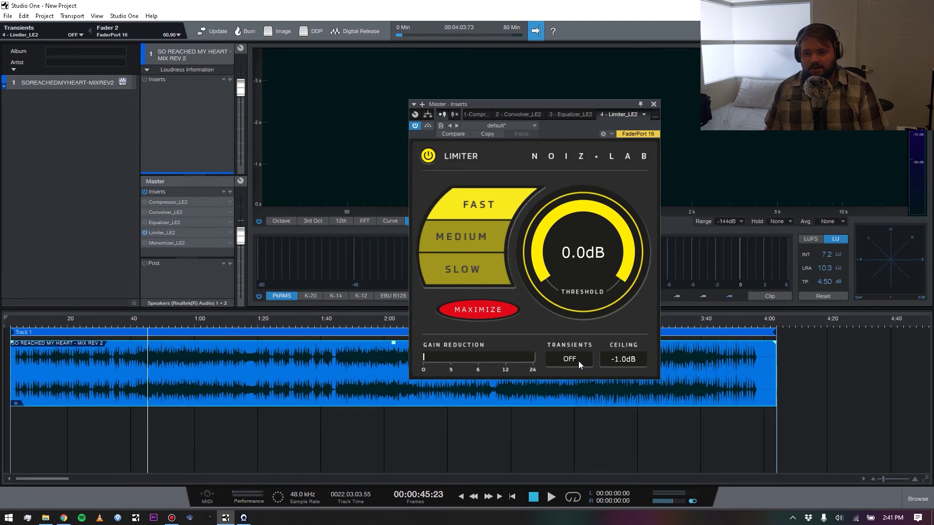
Step: Set the limiter threshold to -3.0 dB, play the song from about 0:43, and lower the threshold to -4.4 dB
left_click_drag(602, 210, 598, 215)
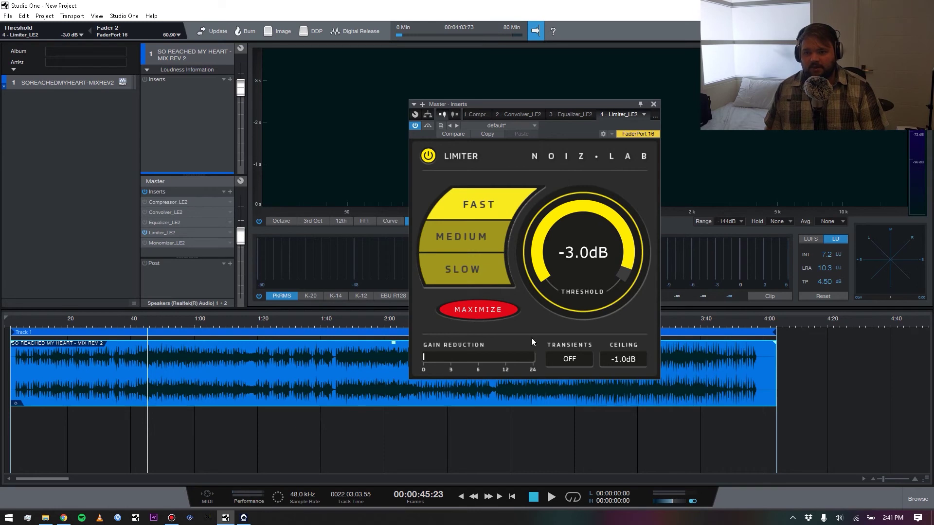
left_click(140, 327)
key("space")
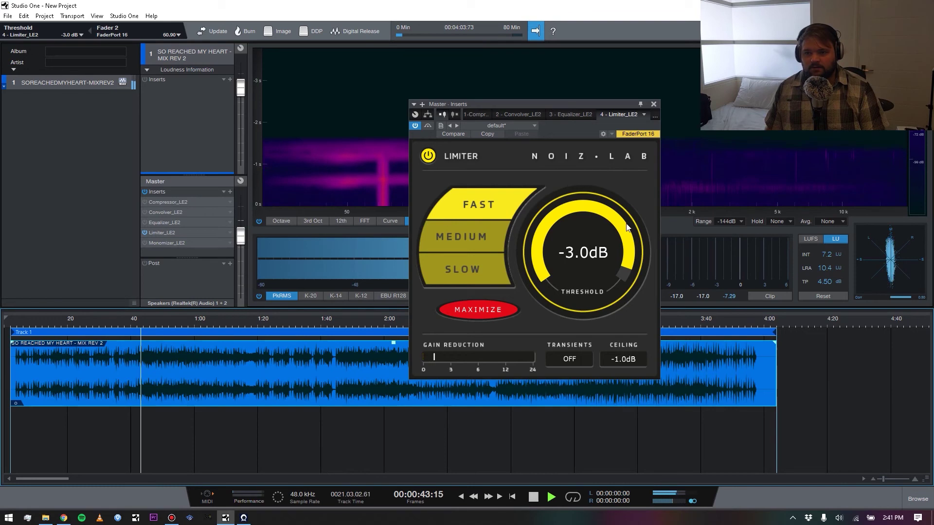
left_click_drag(613, 213, 613, 218)
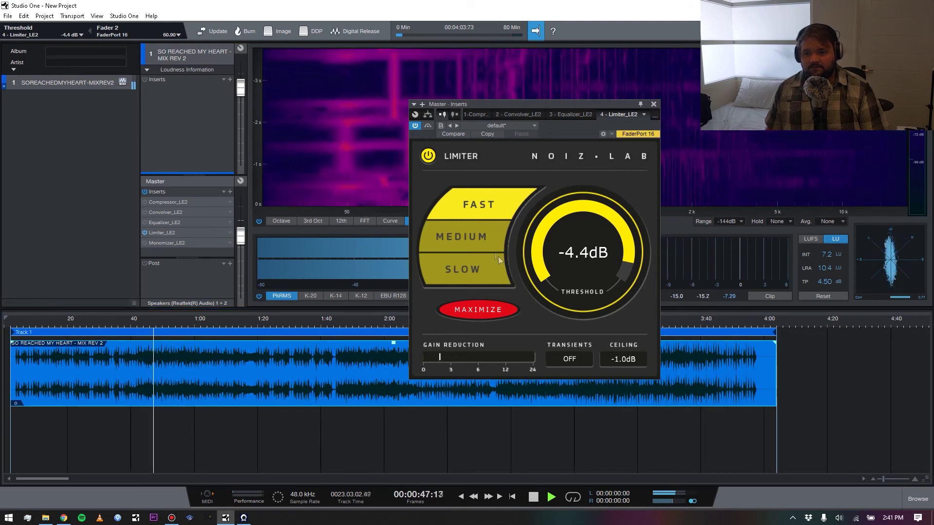
Step: Audition the limiter's Medium and Slow modes during playback, stop the song, and switch back to Fast
left_click(474, 238)
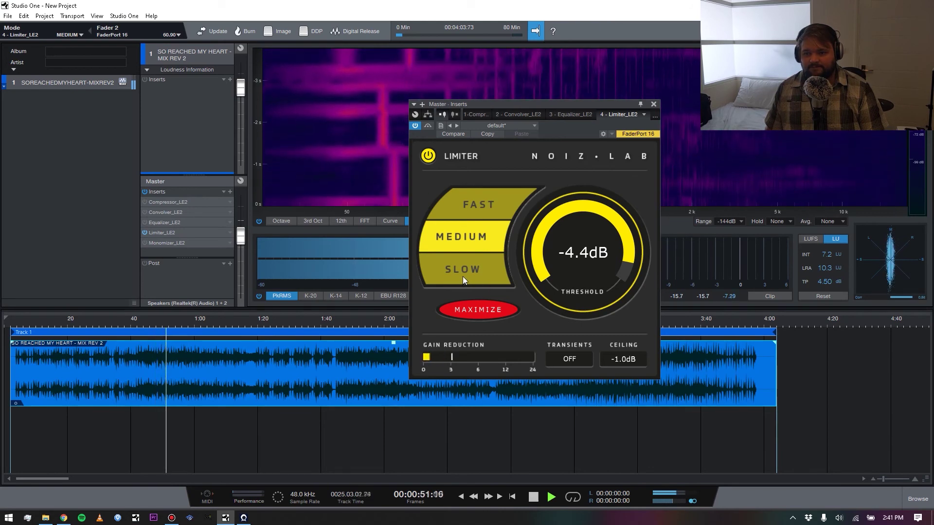
left_click(462, 269)
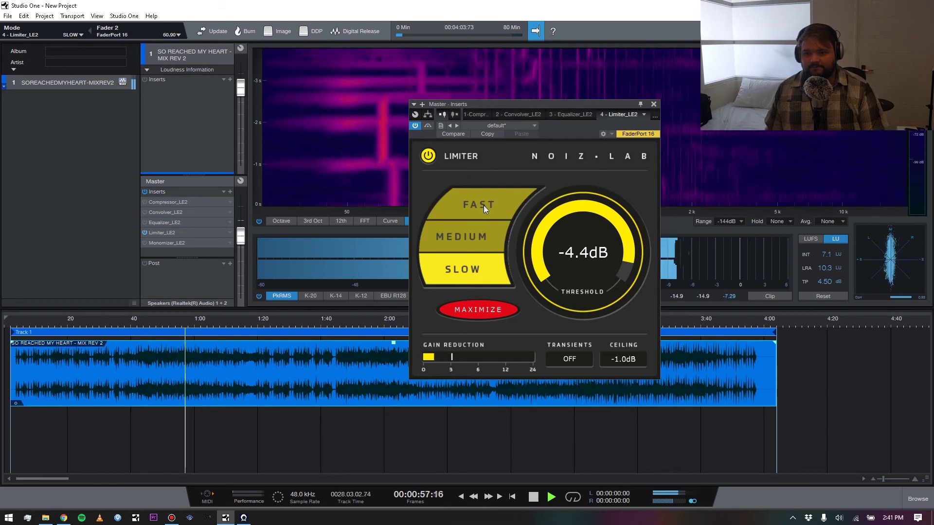
key("space")
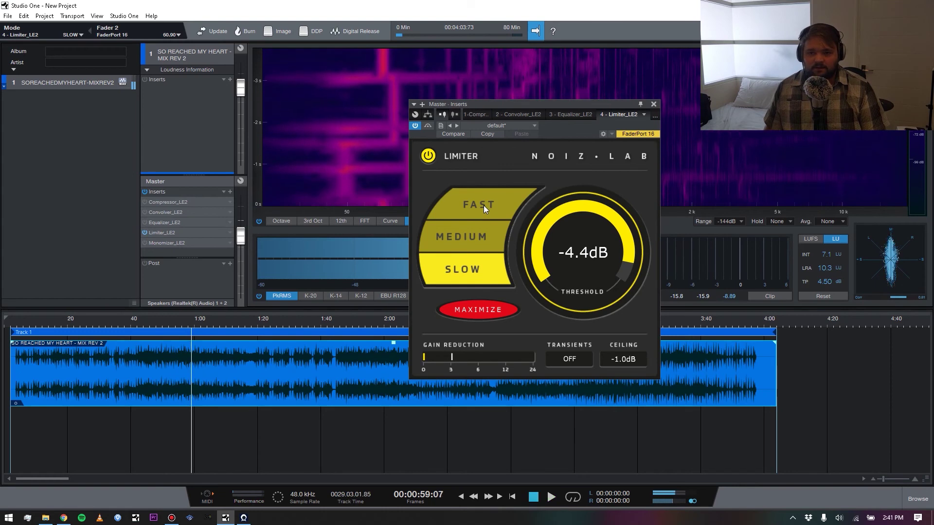
left_click(484, 205)
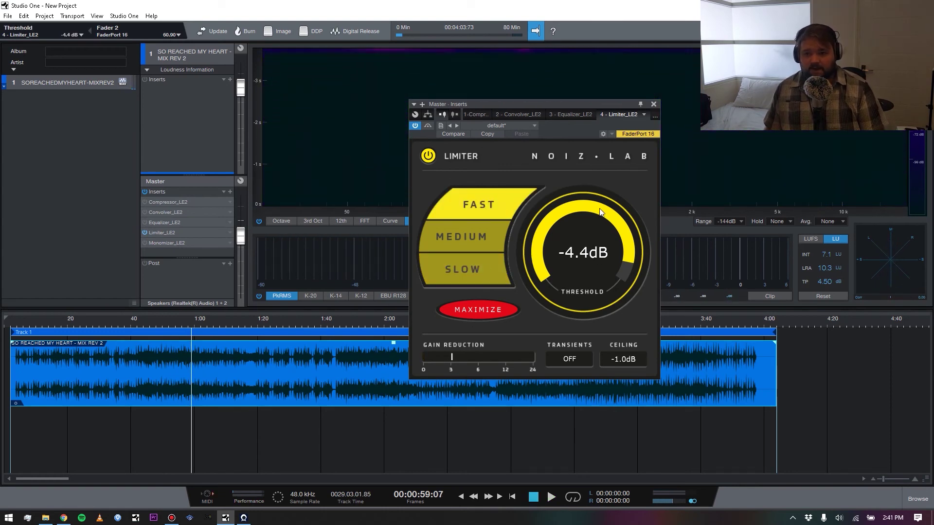
Step: Resume playback, lower the limiter threshold to -7.4 dB, settle it at -6.1 dB, and stop the song
key("space")
left_click_drag(592, 205, 590, 216)
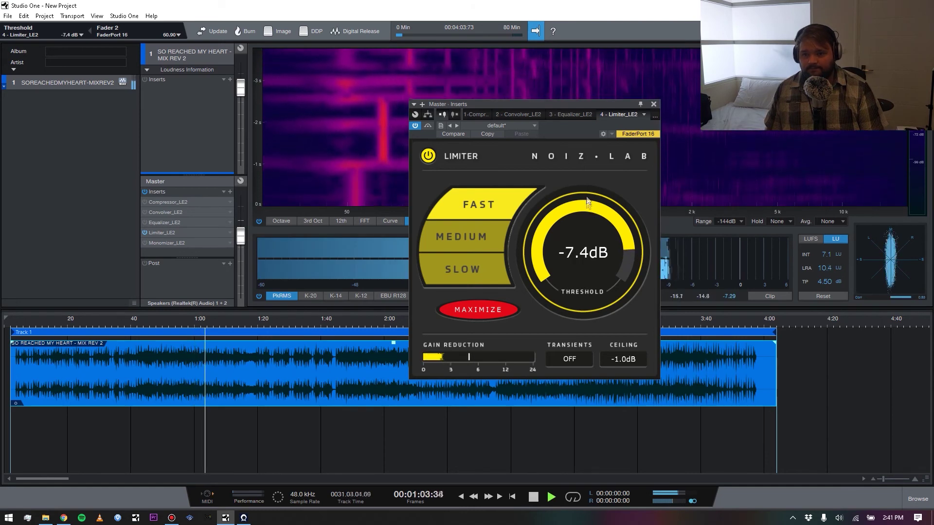
left_click_drag(585, 204, 585, 201)
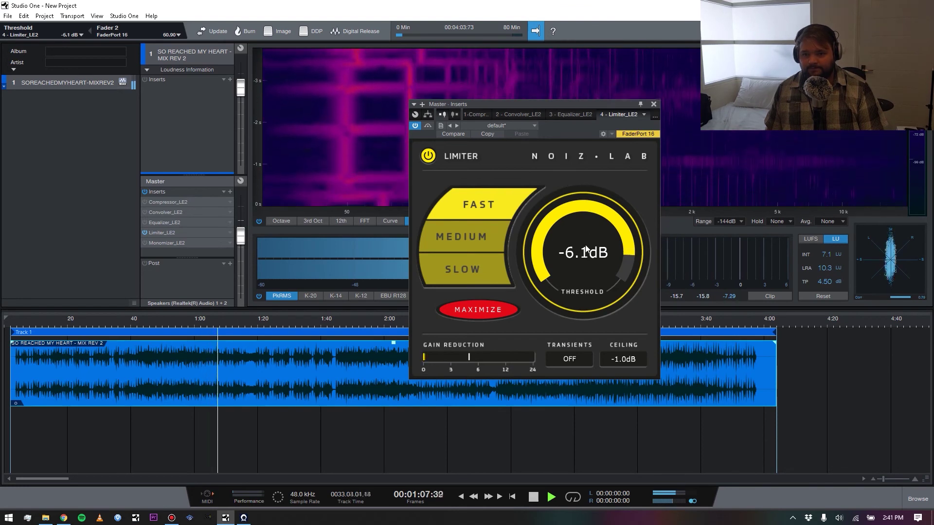
key("space")
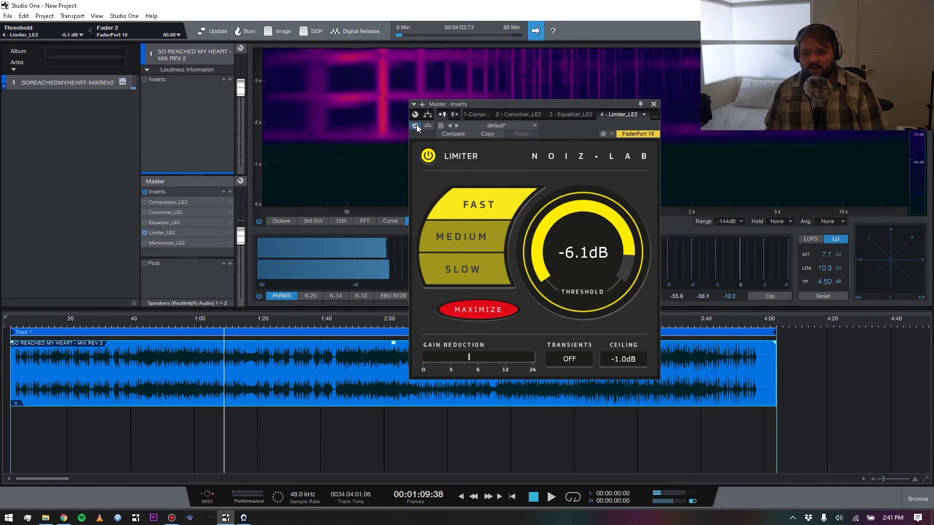
Step: Play the song from about 0:48 to compare the limiter bypassed and active, leaving it active and stopping playback
key("space")
left_click(157, 323)
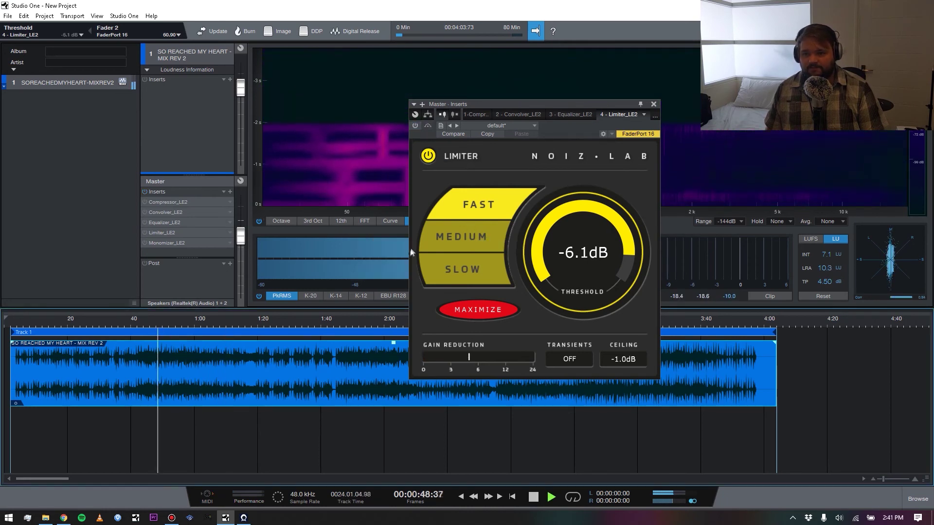
left_click(414, 125)
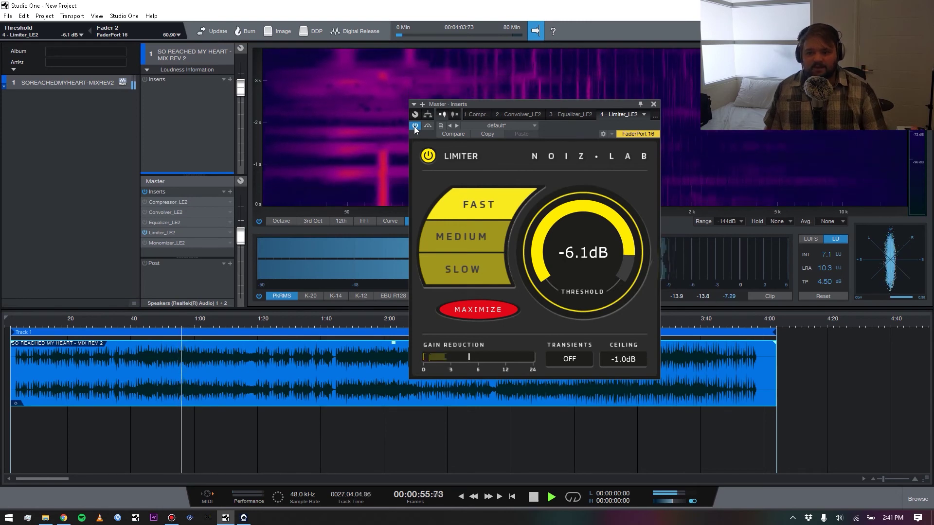
key("space")
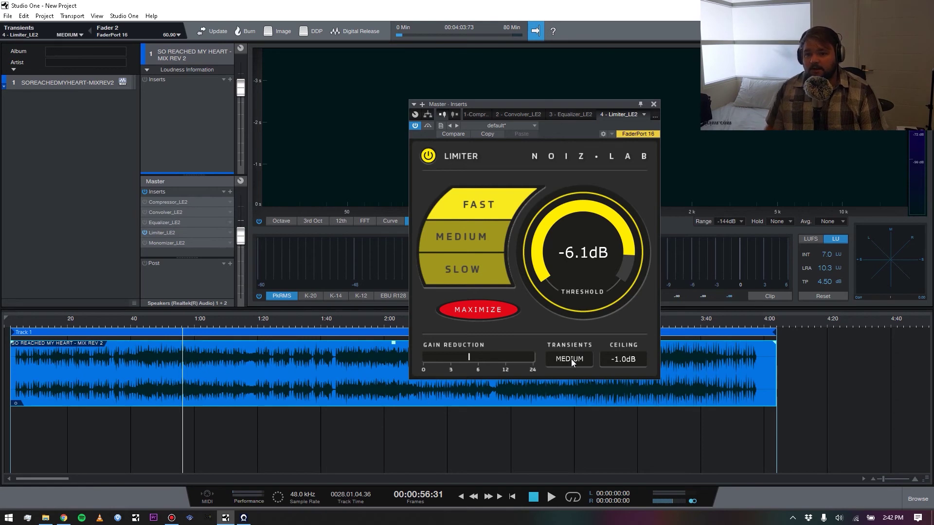
Step: Play the song from about 0:42 while stepping the limiter's transients from Off through Soft and Medium to Hard
key("space")
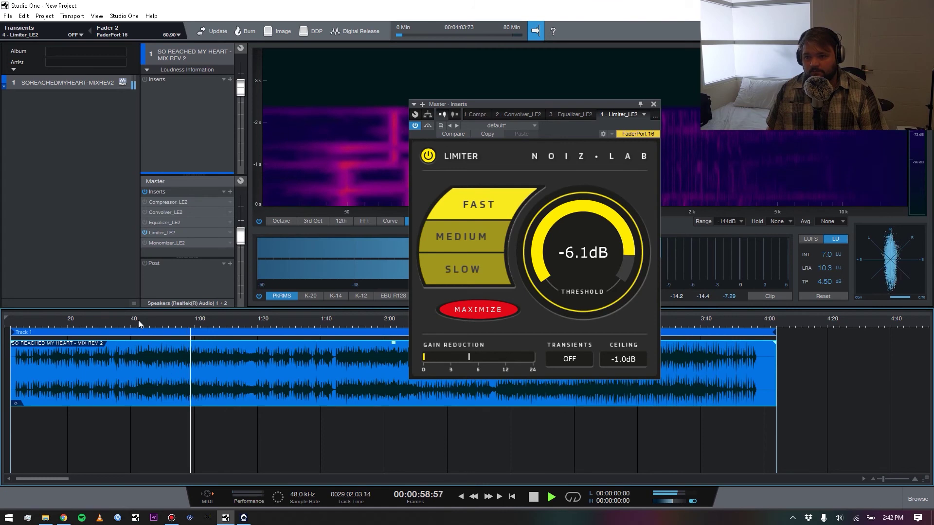
left_click(138, 333)
left_click(575, 359)
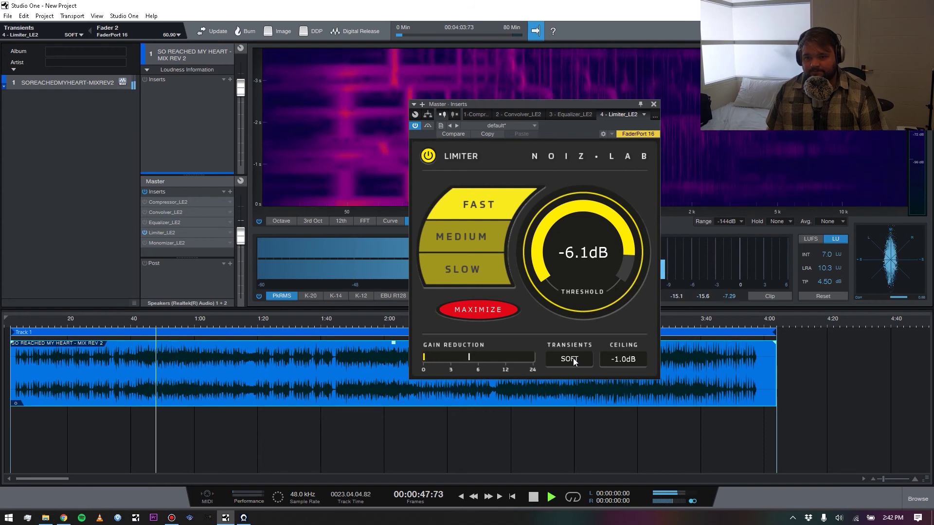
left_click(573, 359)
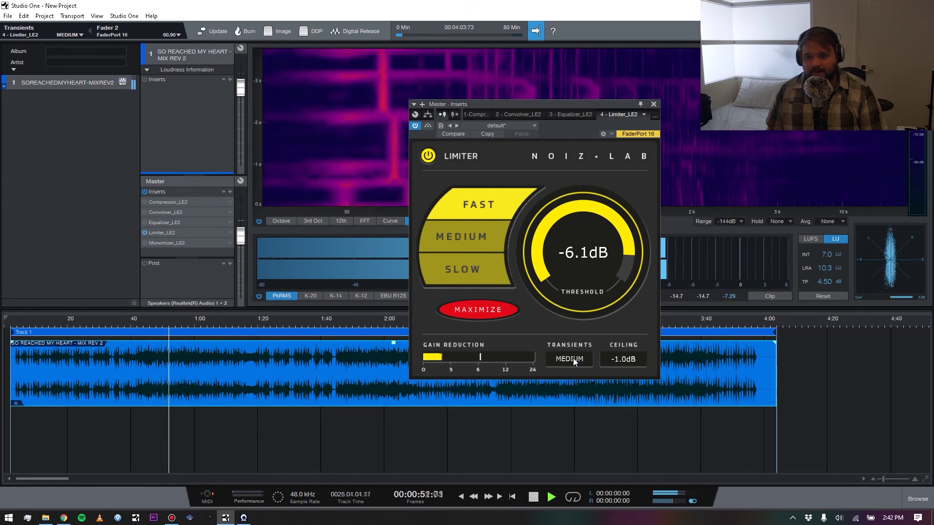
left_click(573, 359)
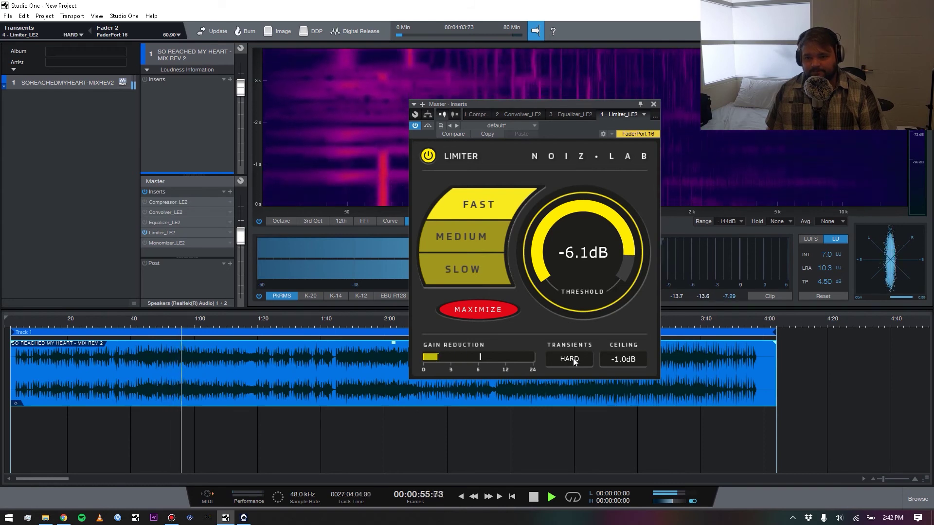
Step: Set the limiter threshold to -3.9 dB, and swap the active master insert from the Limiter to the Monomizer with its window open
left_click_drag(648, 235, 628, 224)
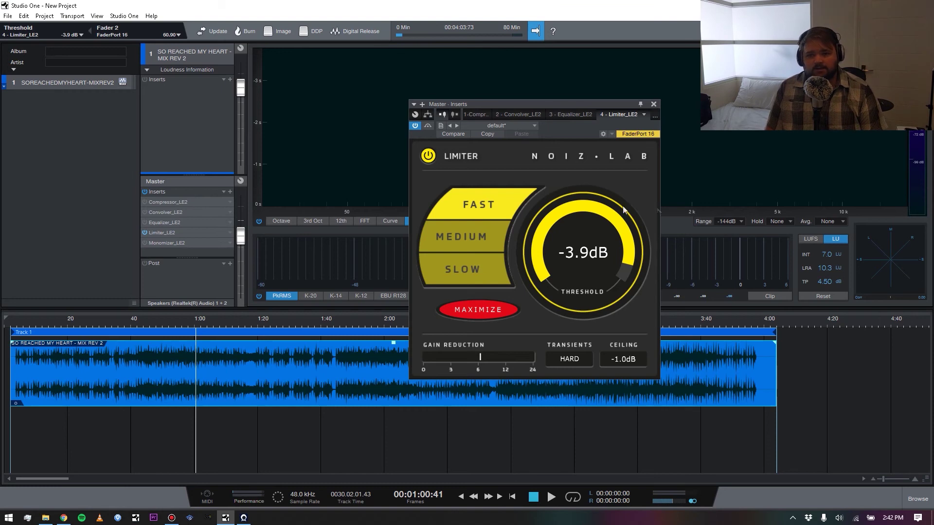
left_click(654, 104)
left_click(144, 243)
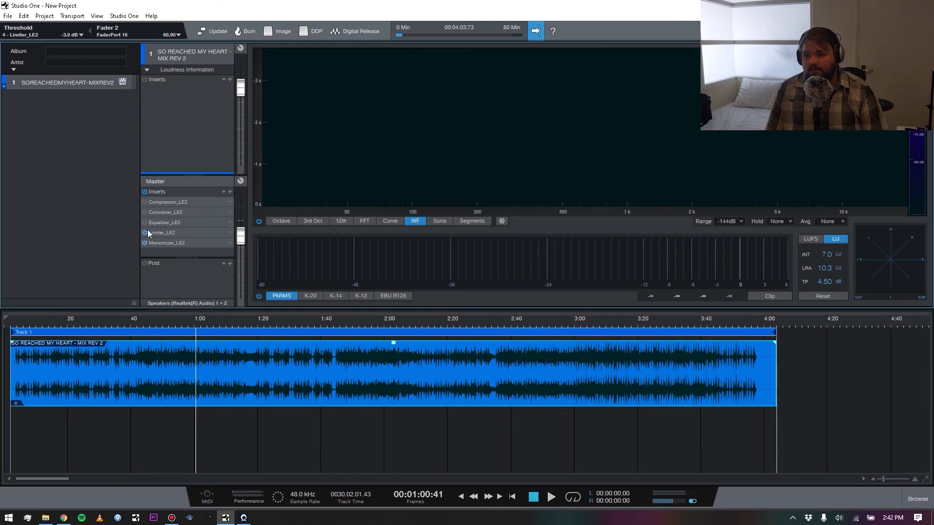
left_click(160, 242)
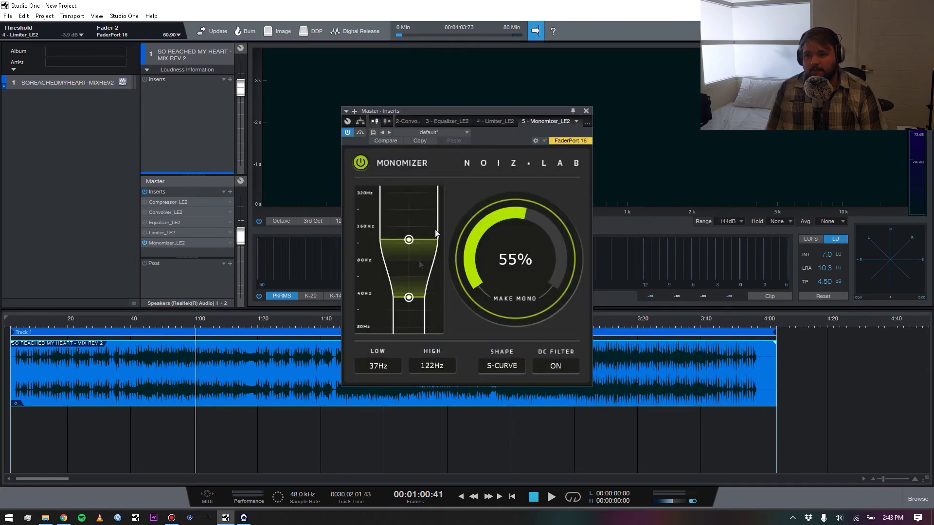
Step: Set the Monomizer's high frequency to 320 Hz and move its low frequency through 44, 96 and 90 Hz to 85 Hz
mouse_move(410, 297)
left_mouse_down()
mouse_move(411, 305)
mouse_move(411, 290)
left_mouse_up()
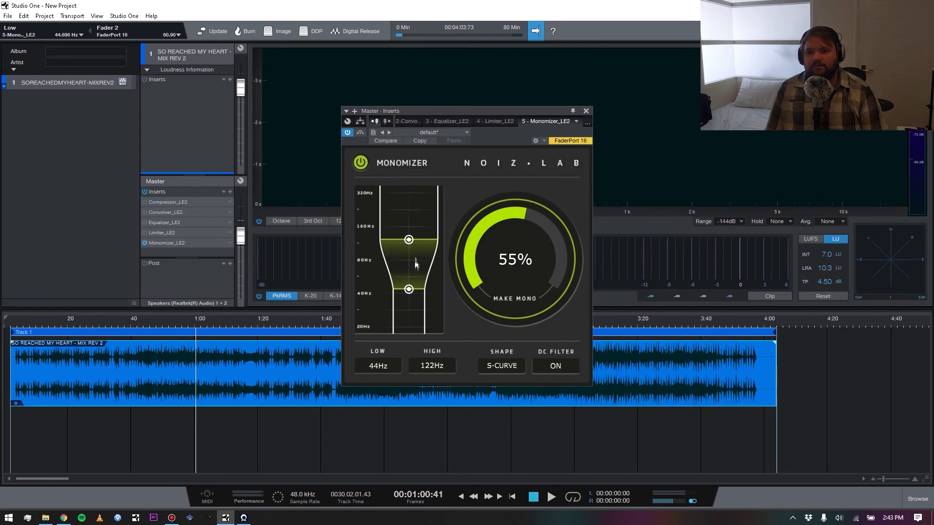
left_click_drag(409, 239, 408, 192)
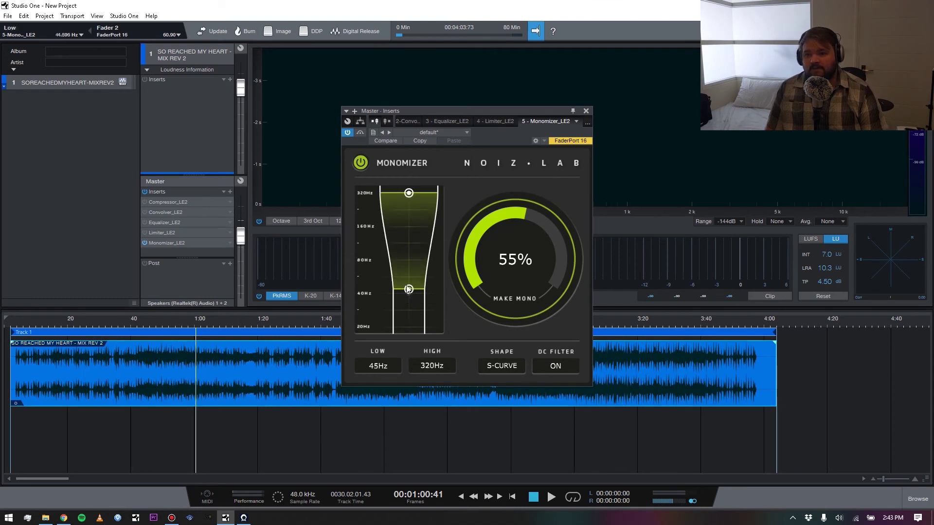
left_click_drag(408, 290, 409, 251)
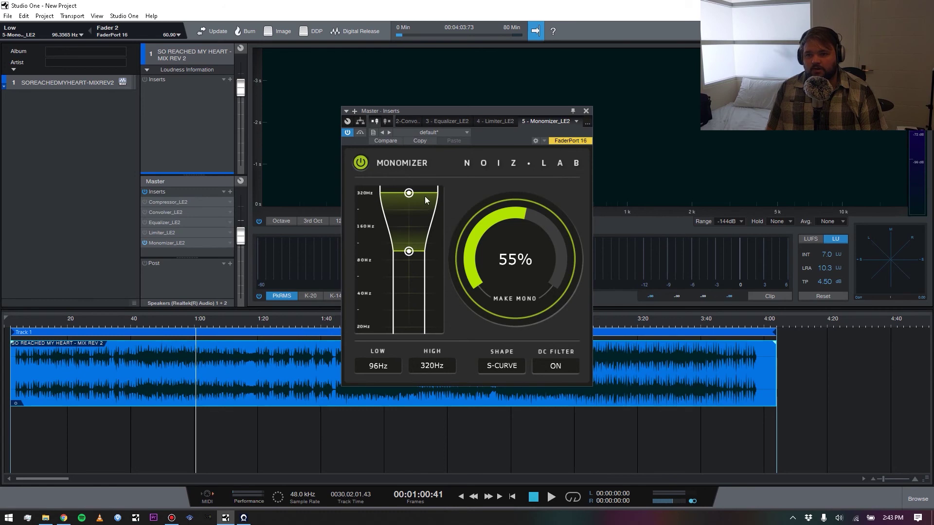
left_click_drag(408, 251, 409, 255)
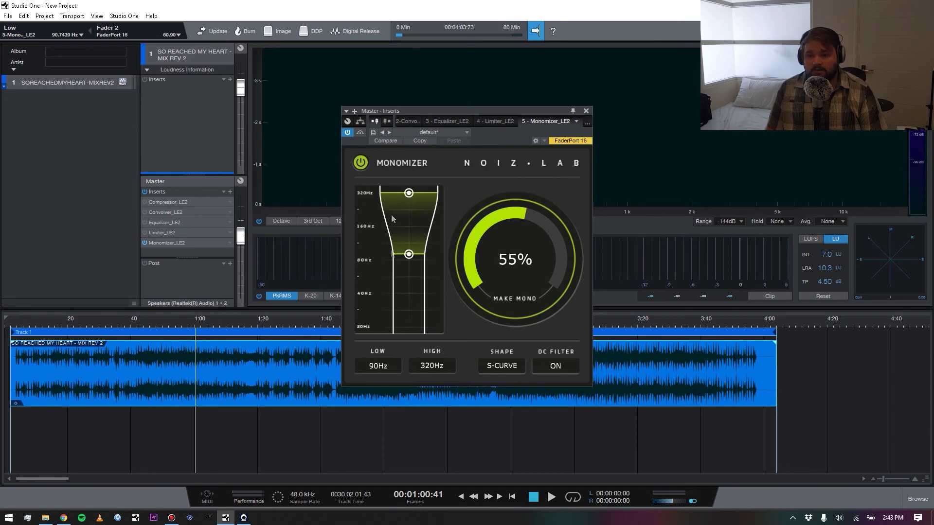
mouse_move(409, 253)
left_mouse_down()
mouse_move(411, 243)
mouse_move(409, 260)
left_mouse_up()
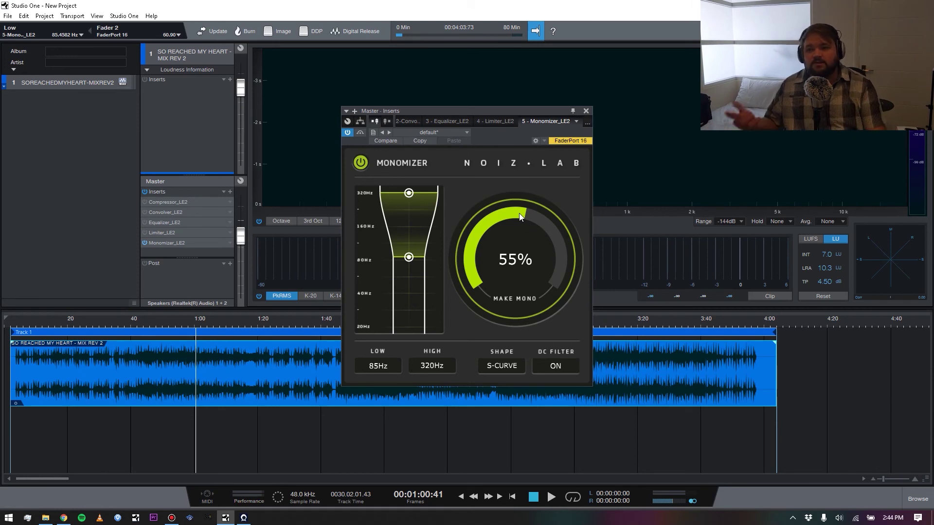
Step: Raise the Monomizer's low frequency to 107 Hz and on to 134 Hz, and set Make Mono to 81%, settling at 68%
left_click_drag(408, 257, 409, 246)
left_click_drag(521, 214, 508, 177)
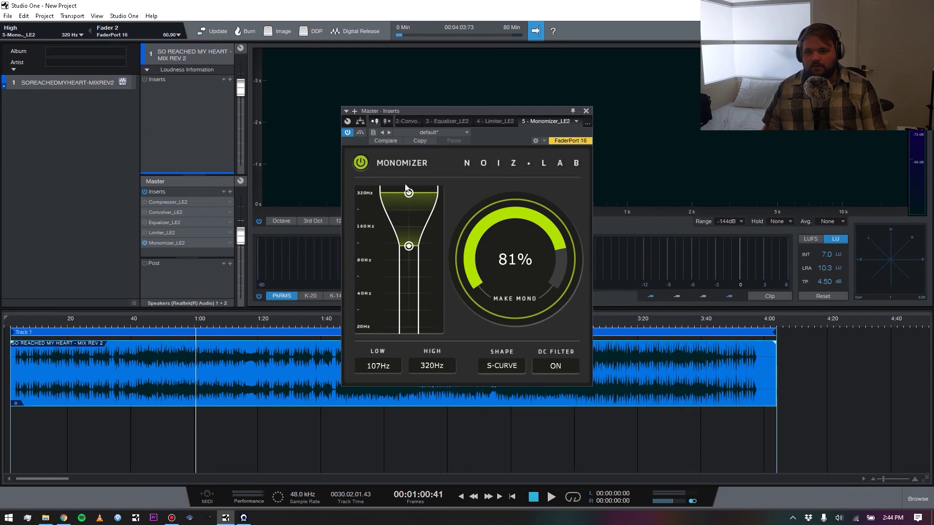
left_click_drag(409, 249, 409, 236)
left_click_drag(527, 212, 526, 231)
Step: Cycle the Monomizer's shape between S-Curve and EXP-1, settle on EXP-2, and lower the low frequency to 119 Hz
left_click(499, 368)
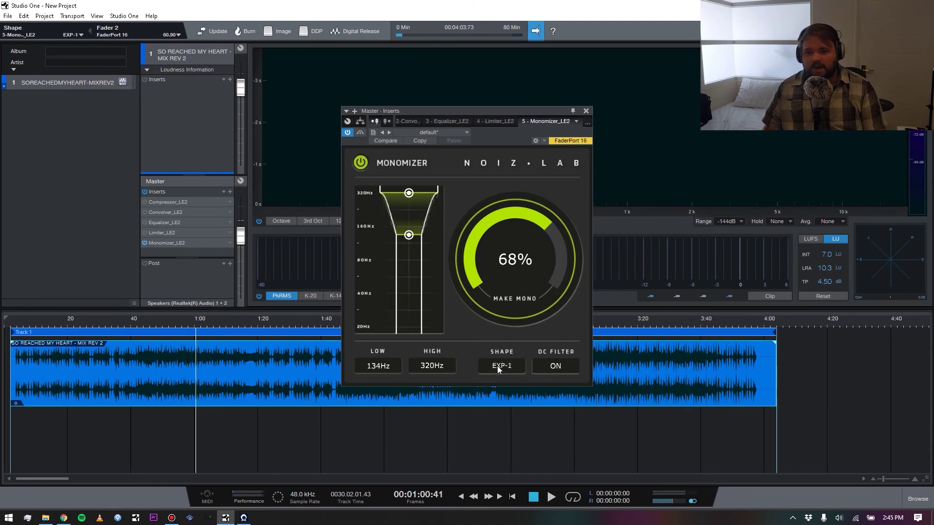
left_click(498, 368)
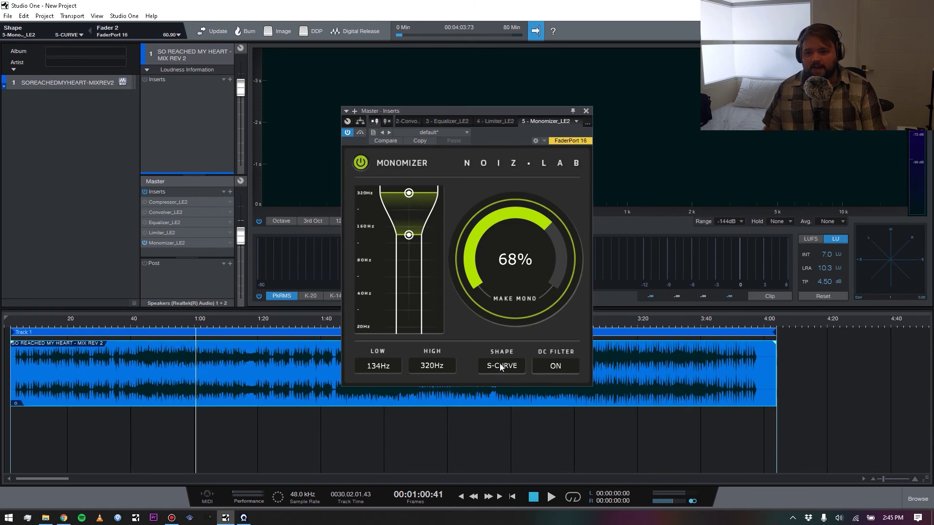
left_click(501, 368)
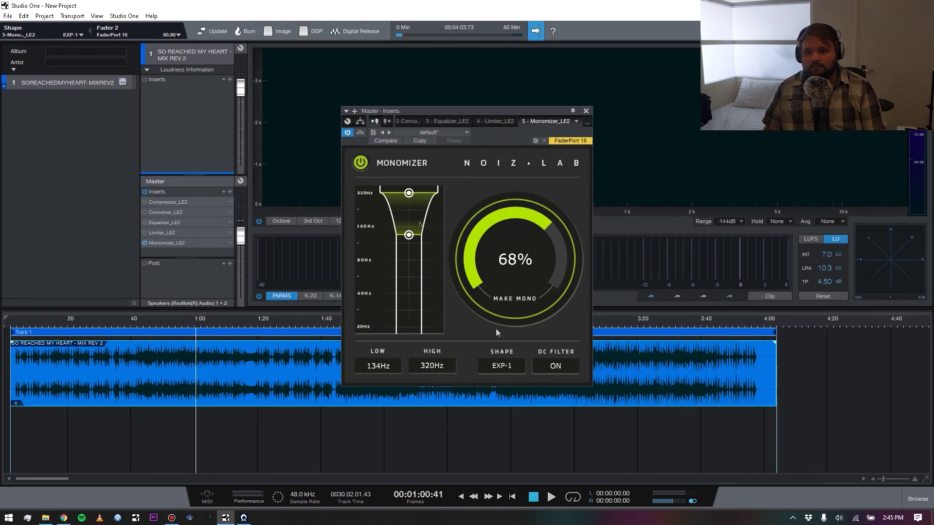
left_click(506, 366)
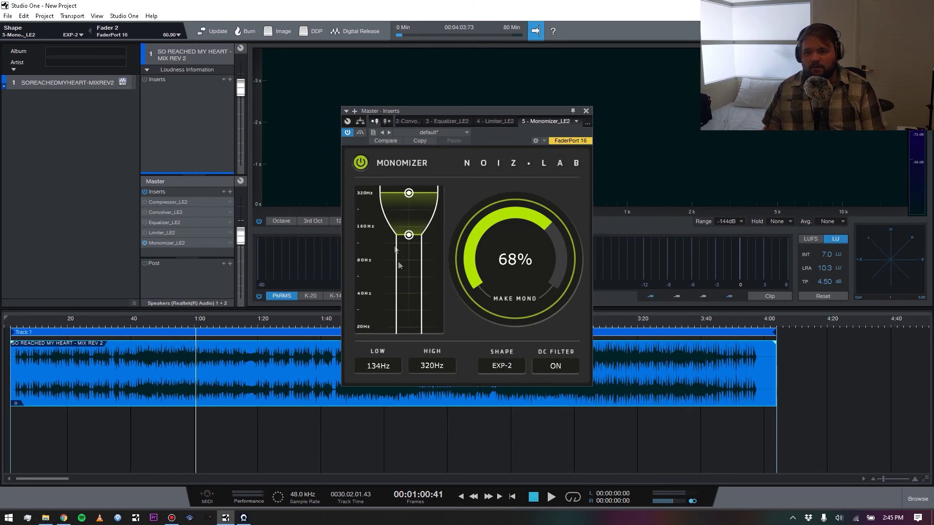
left_click_drag(408, 235, 410, 244)
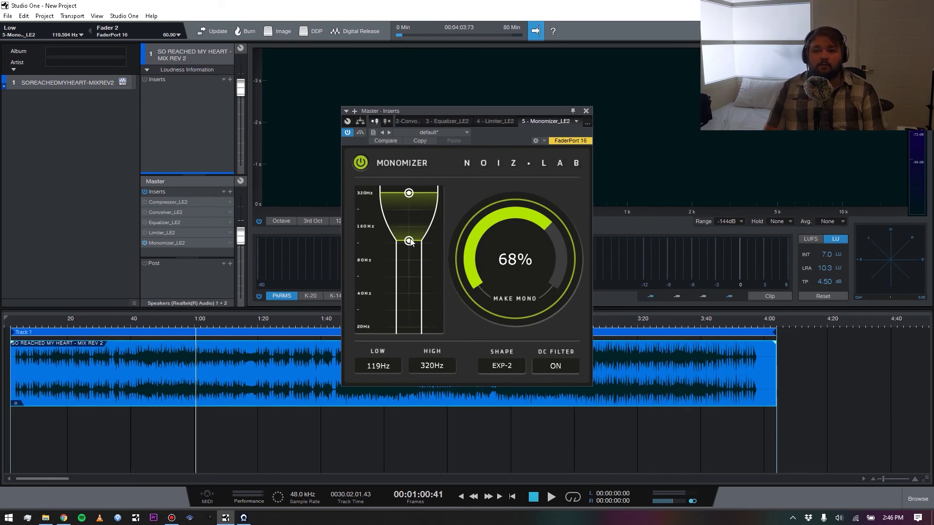
mouse_move(410, 239)
left_mouse_down()
mouse_move(410, 228)
mouse_move(410, 240)
left_mouse_up()
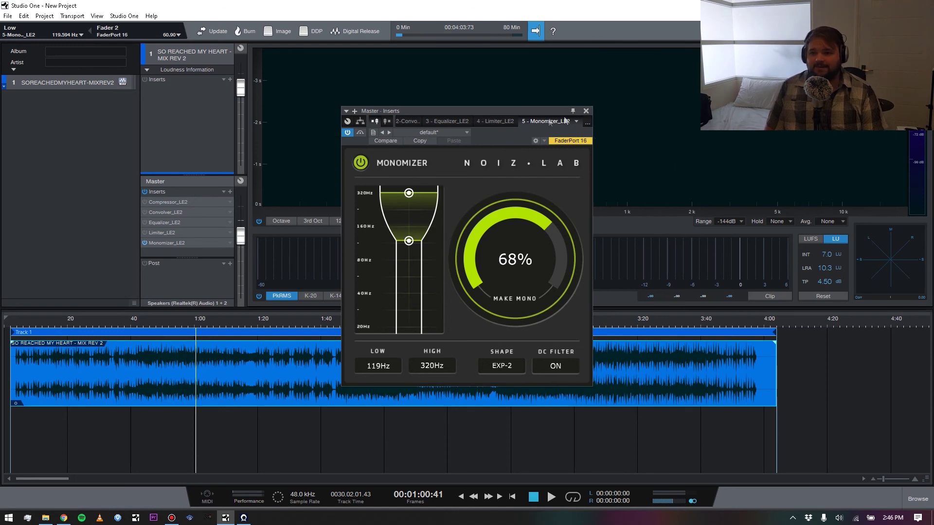
Step: Swap the active master insert from the Monomizer to the Compressor, opening its window and repositioning it over the project
left_click(168, 201)
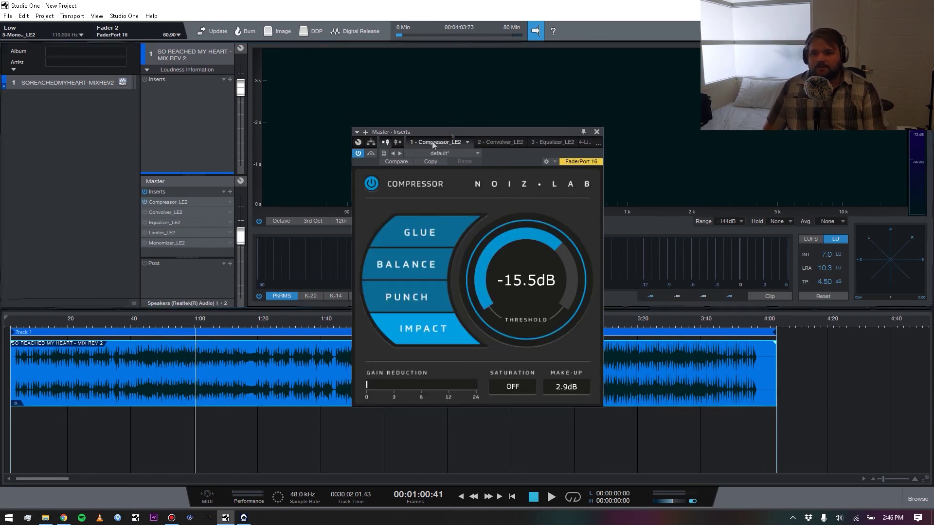
left_click_drag(450, 133, 423, 147)
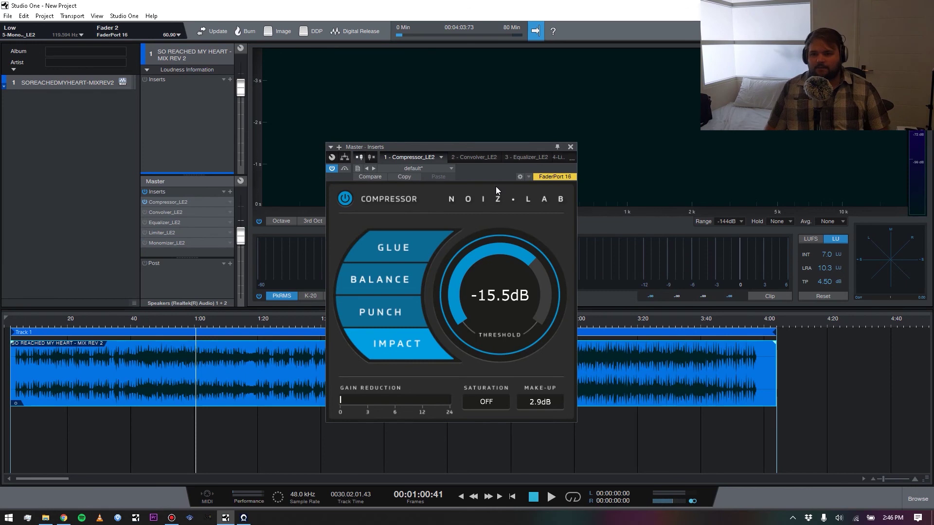